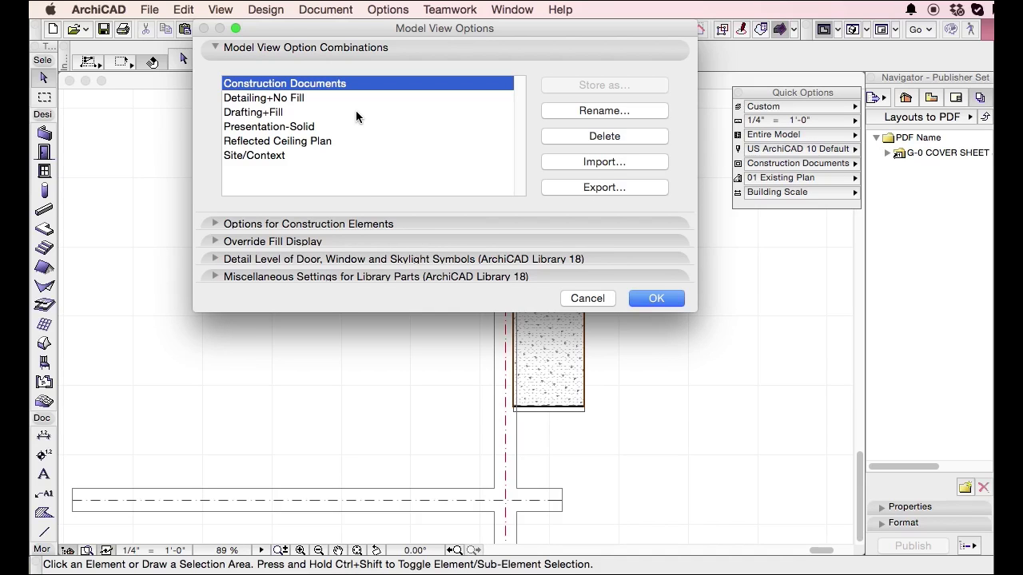
# - Expand the options for construction elements and preview columns without their symbol, restoring Show Column Symbol
pyautogui.click(238, 225)
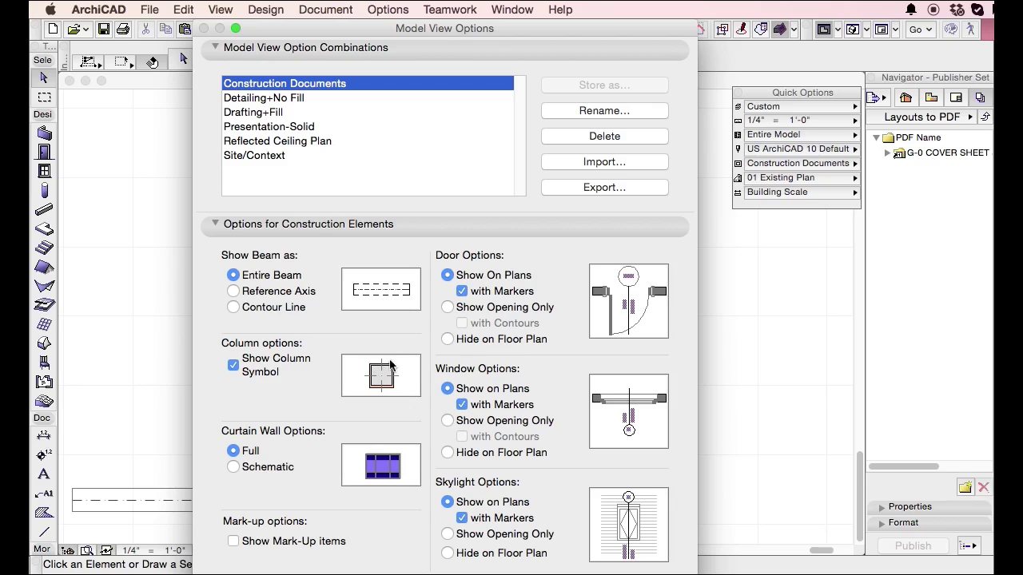
pyautogui.click(256, 369)
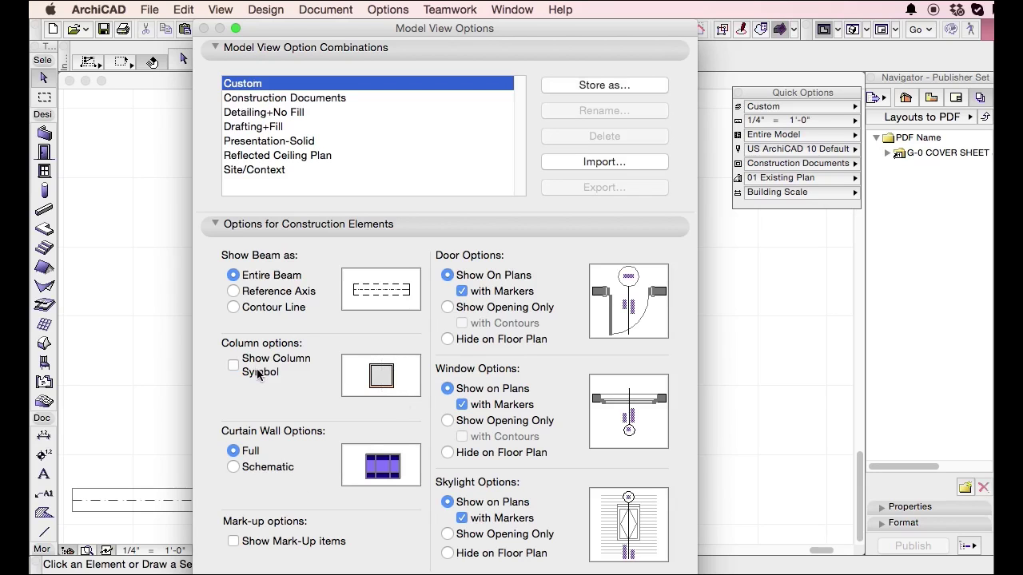
pyautogui.click(264, 361)
# - Try showing beams as Reference Axis and Contour Line, and return the beam display to Entire Beam
pyautogui.click(261, 294)
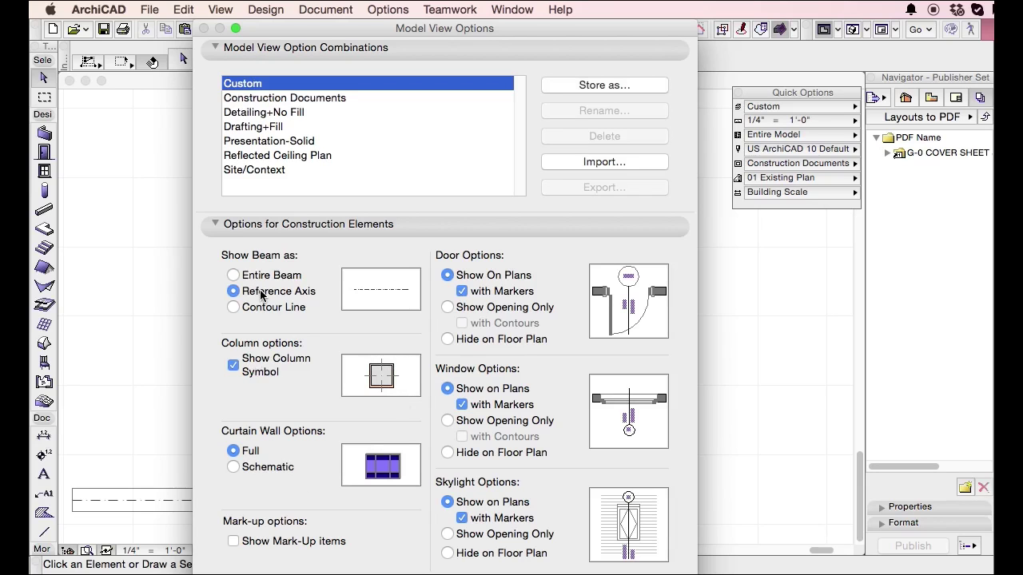
pyautogui.click(267, 310)
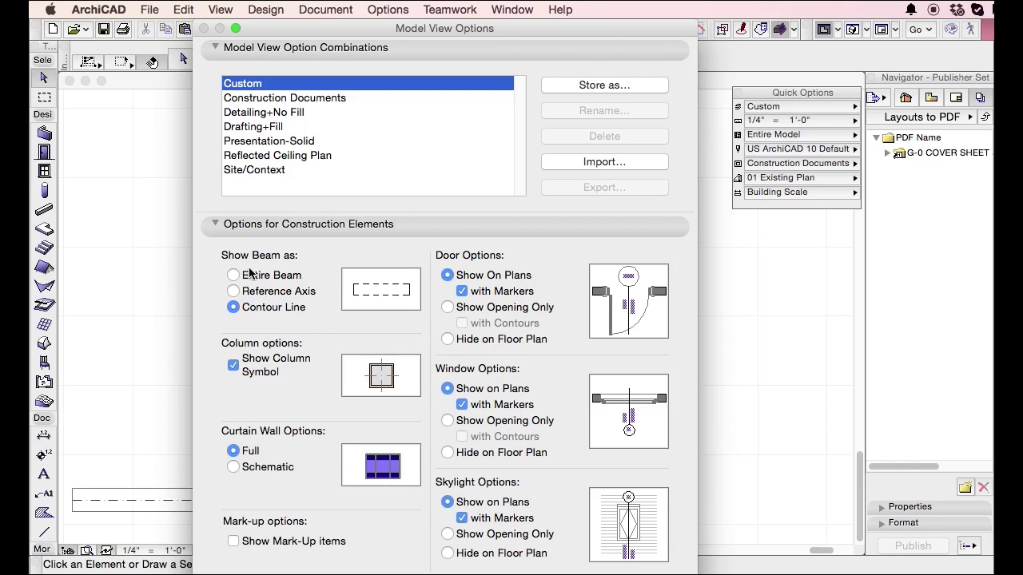
pyautogui.click(254, 292)
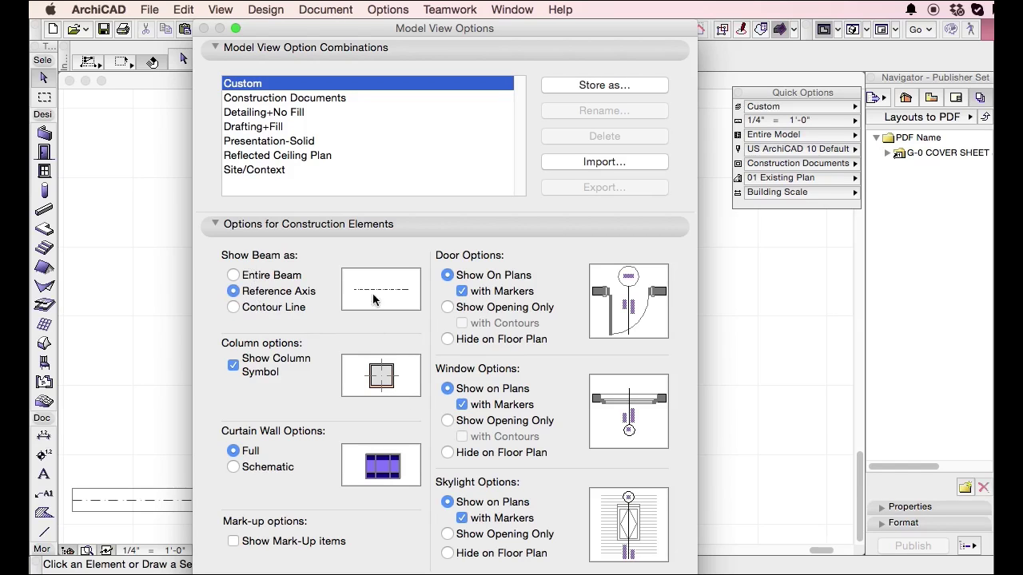
pyautogui.click(279, 276)
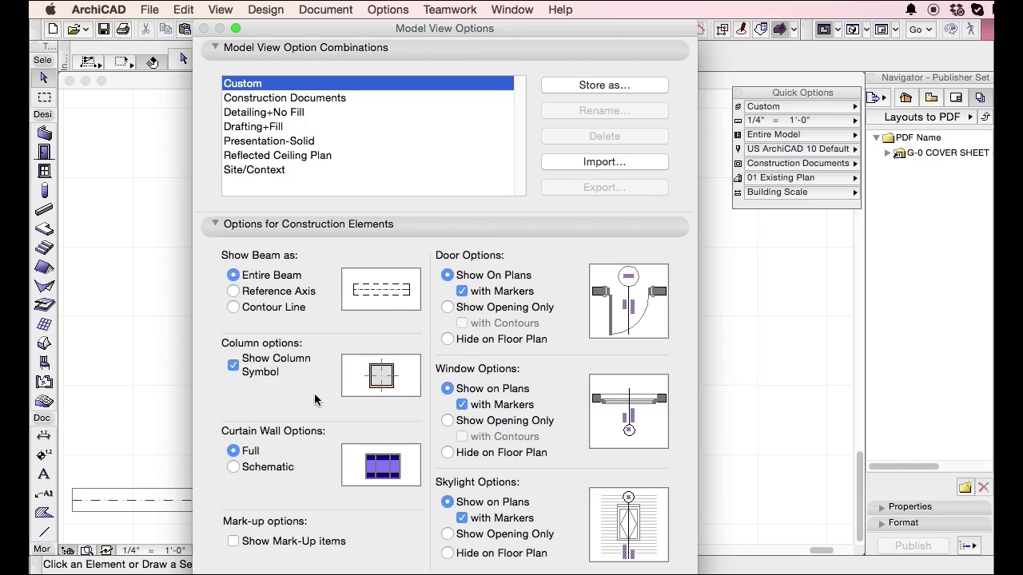
# - Compare the Schematic and Full curtain wall displays, leaving the curtain wall option on Full
pyautogui.click(284, 467)
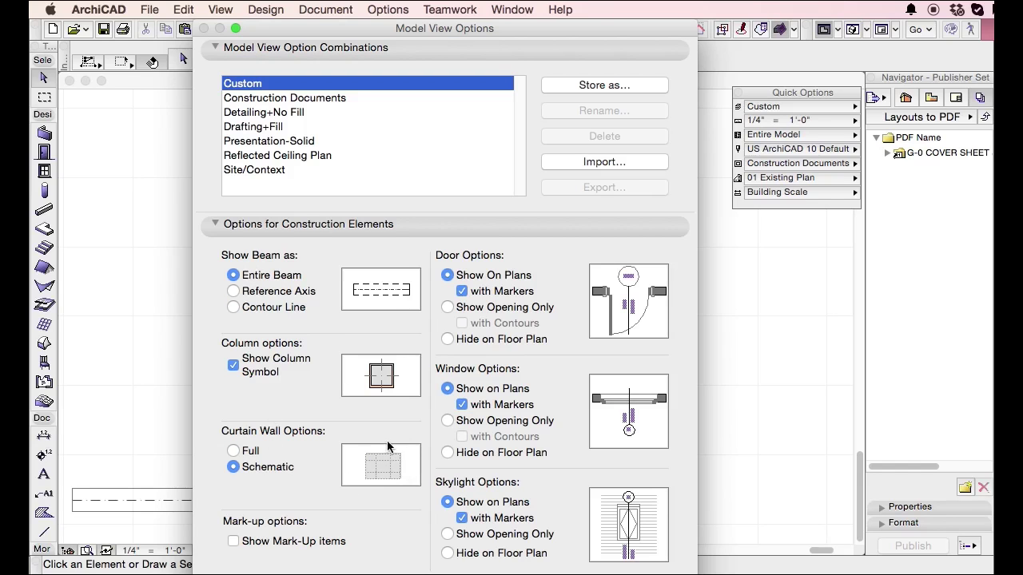
pyautogui.click(249, 450)
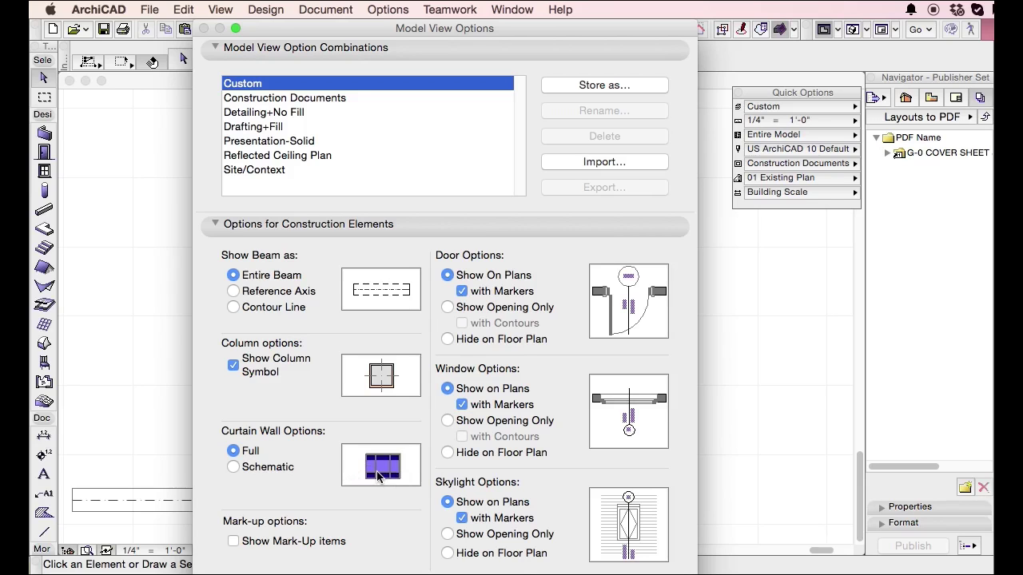
pyautogui.click(276, 468)
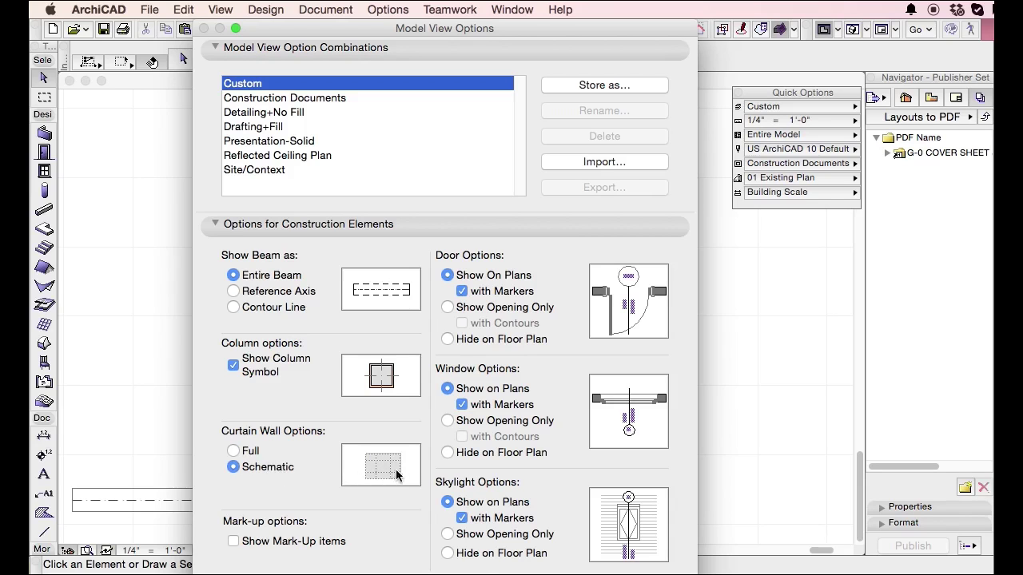
pyautogui.click(247, 453)
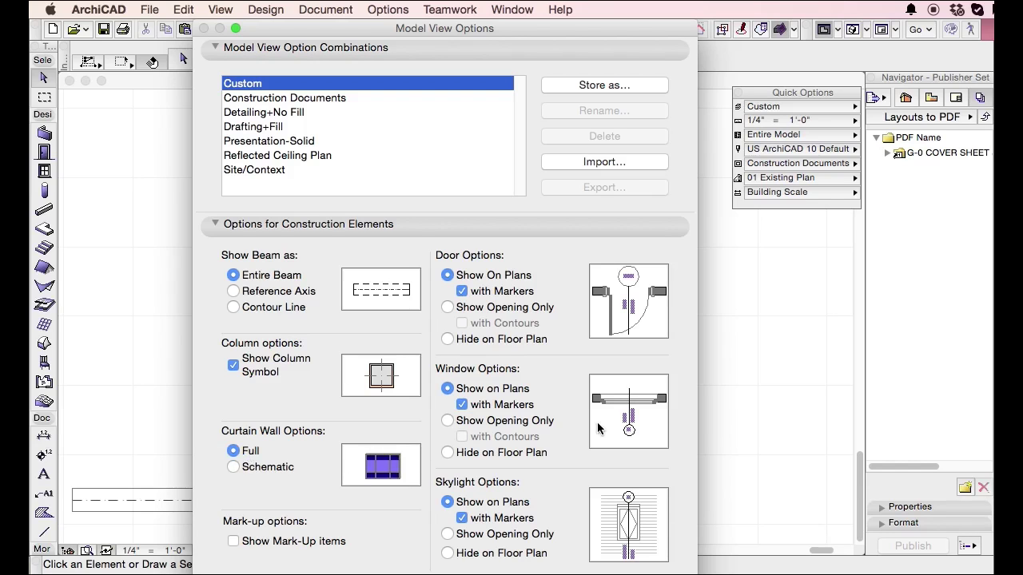
# - Try doors without markers and as openings only, and set the door option to Hide on Floor Plan
pyautogui.click(523, 293)
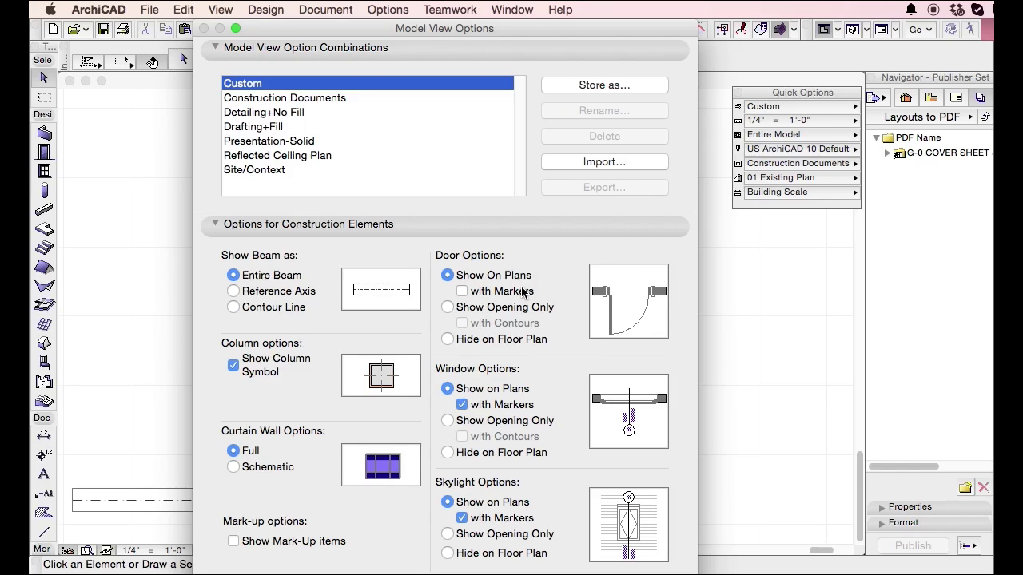
pyautogui.click(523, 292)
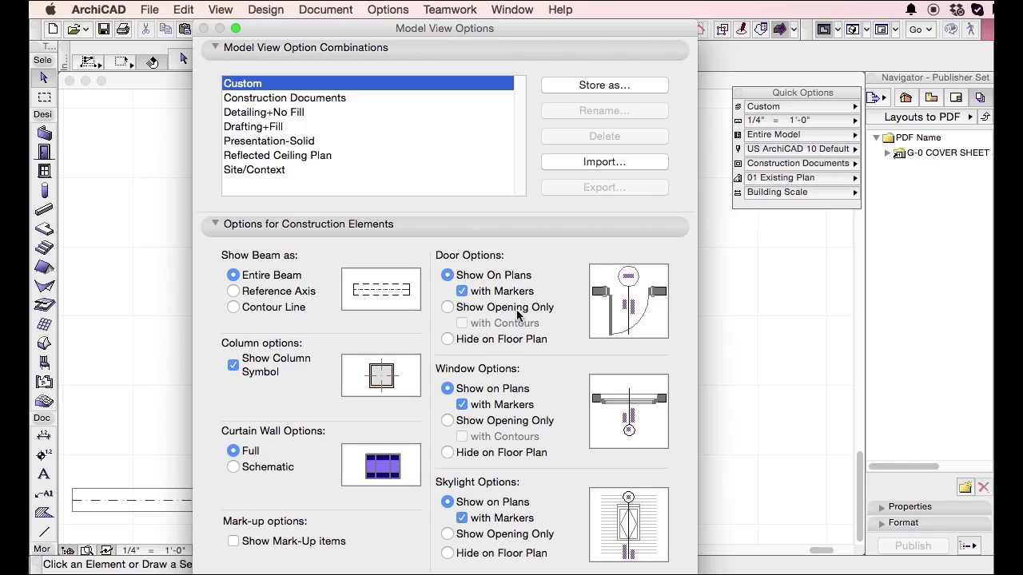
pyautogui.click(521, 310)
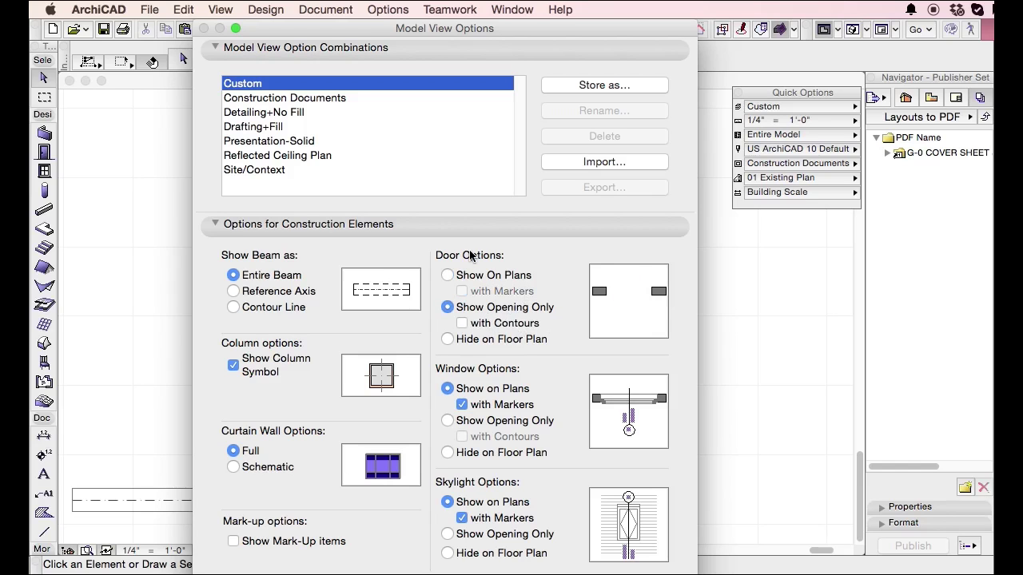
pyautogui.click(495, 340)
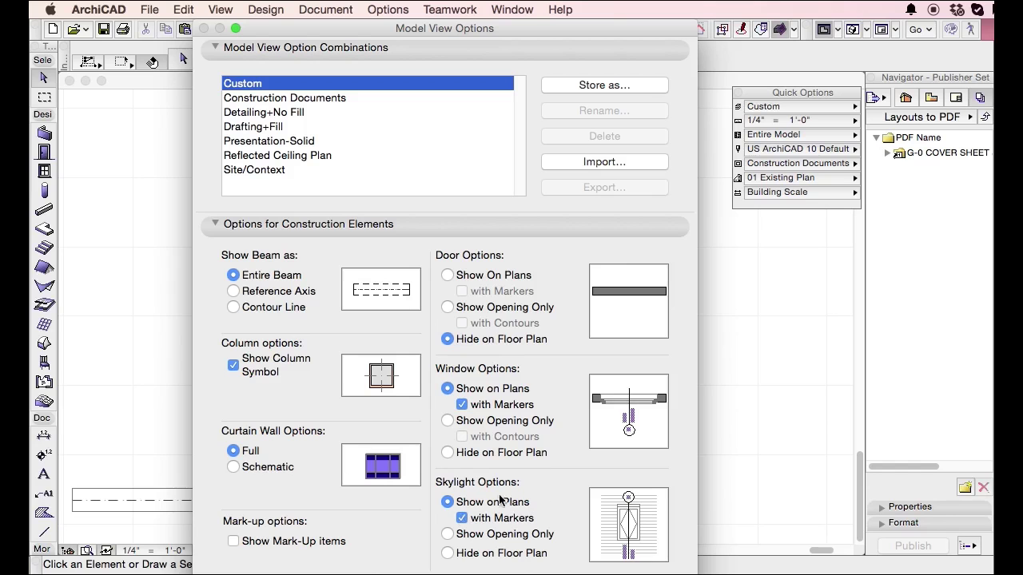
# - Switch to the fill display overrides and try overriding the fill background with Window Background Color, turning the override back off
pyautogui.click(397, 223)
pyautogui.click(386, 242)
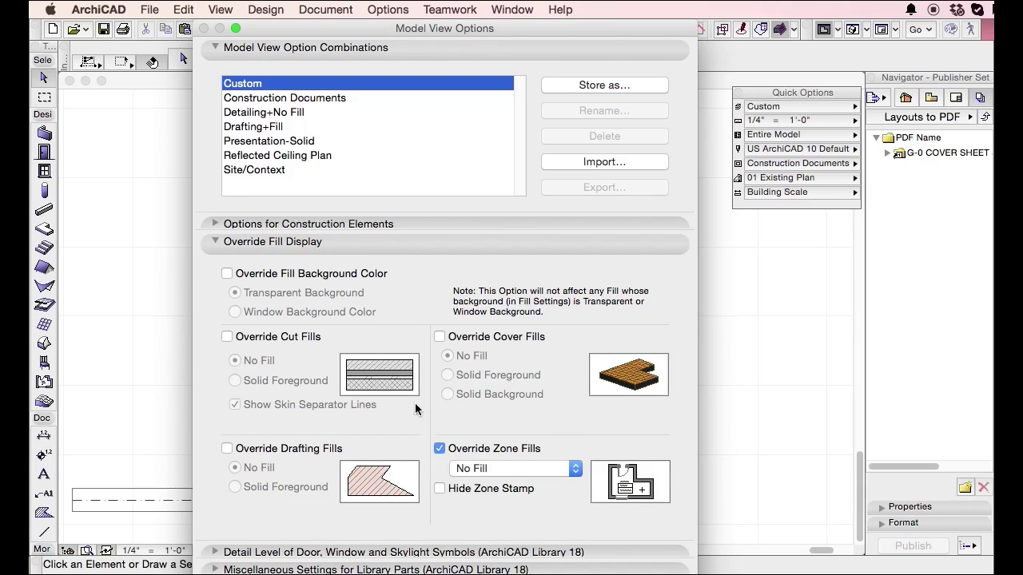
pyautogui.click(333, 275)
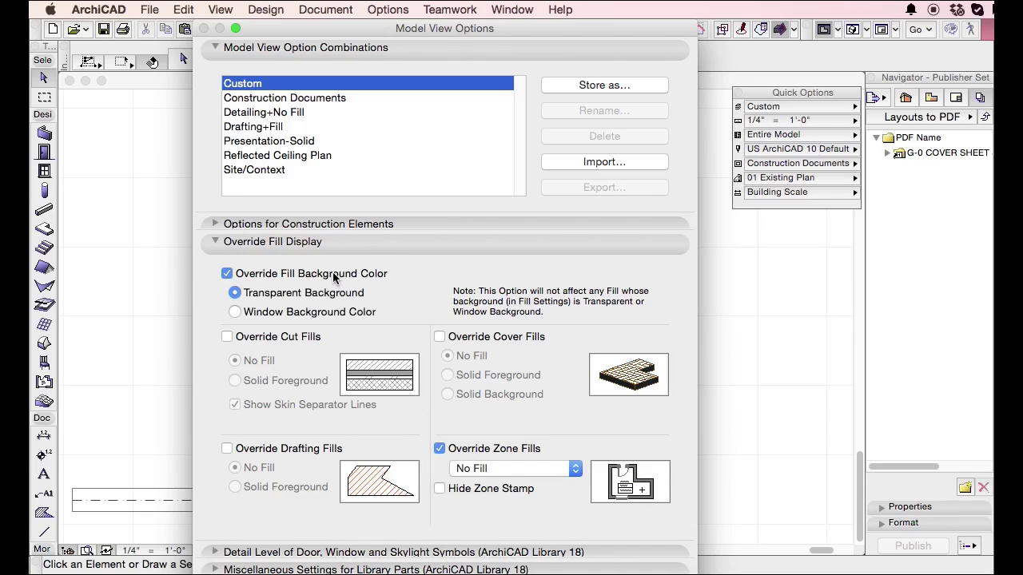
pyautogui.click(314, 312)
pyautogui.click(312, 275)
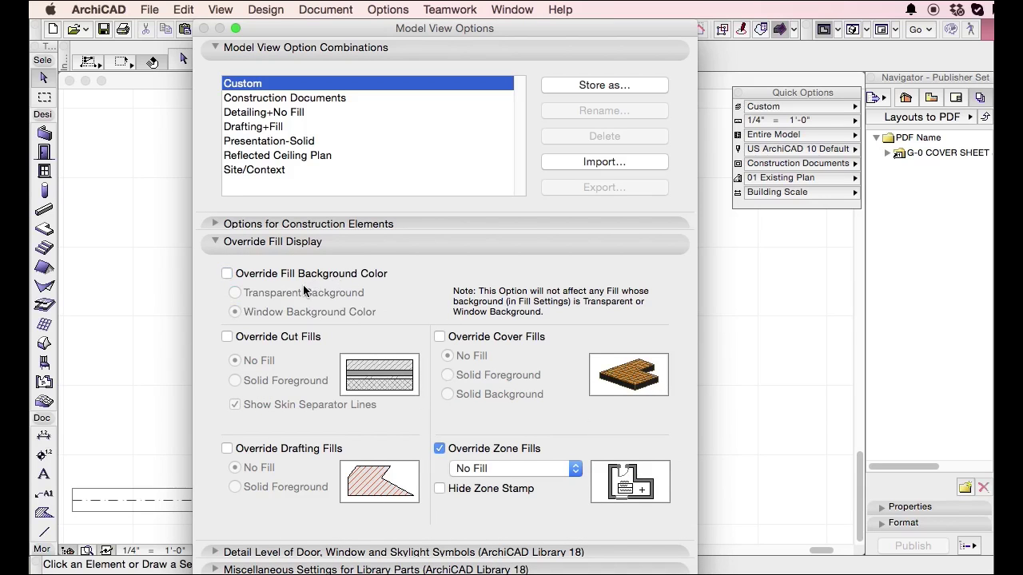
# - Override cut fills with Solid Foreground, keeping skin separator lines shown
pyautogui.click(280, 337)
pyautogui.click(267, 382)
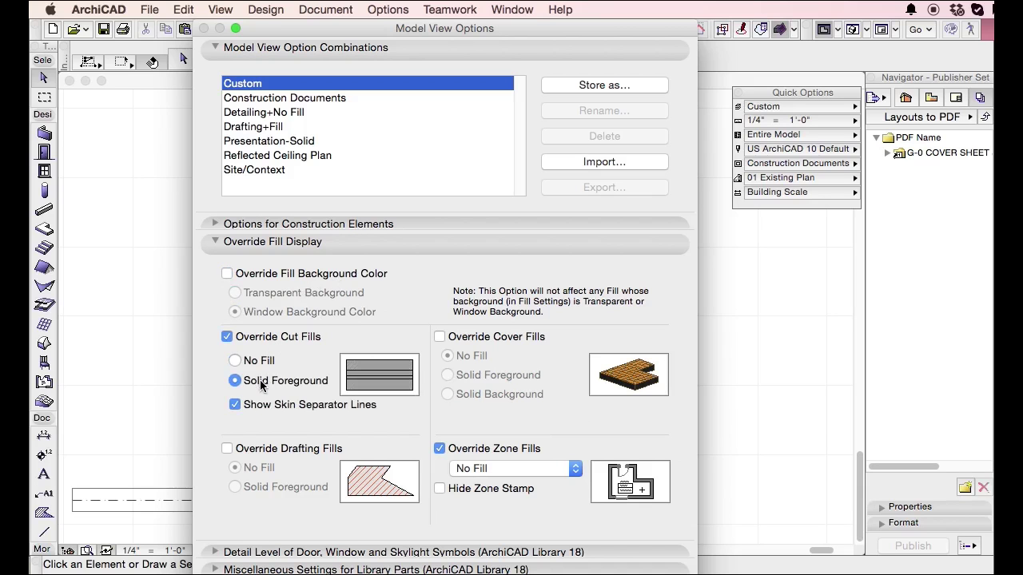
pyautogui.click(265, 405)
pyautogui.click(267, 405)
# - Try overriding drafting fills with Solid Foreground and No Fill, and turn the drafting fill override back off
pyautogui.click(321, 451)
pyautogui.click(265, 488)
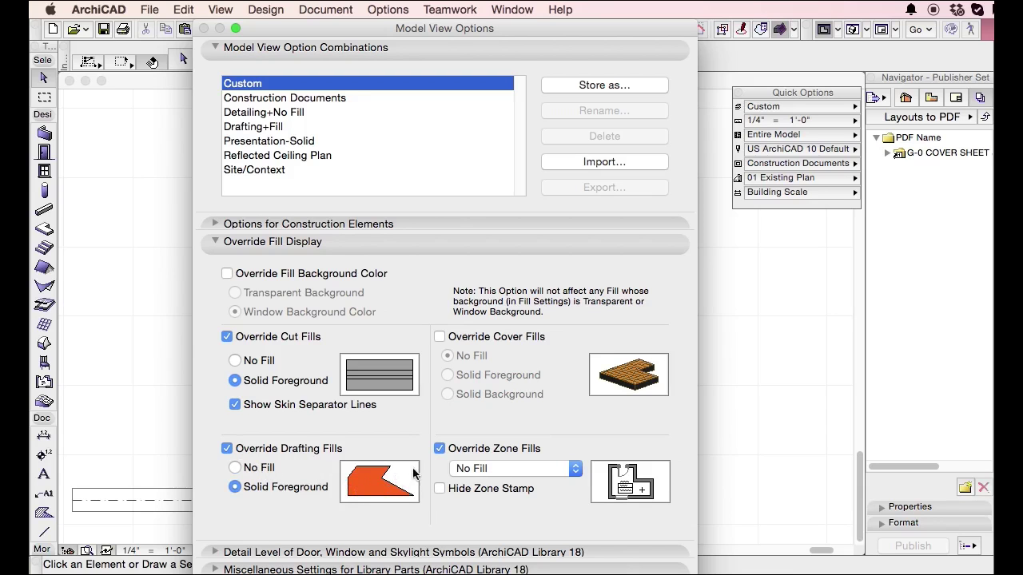
pyautogui.click(270, 469)
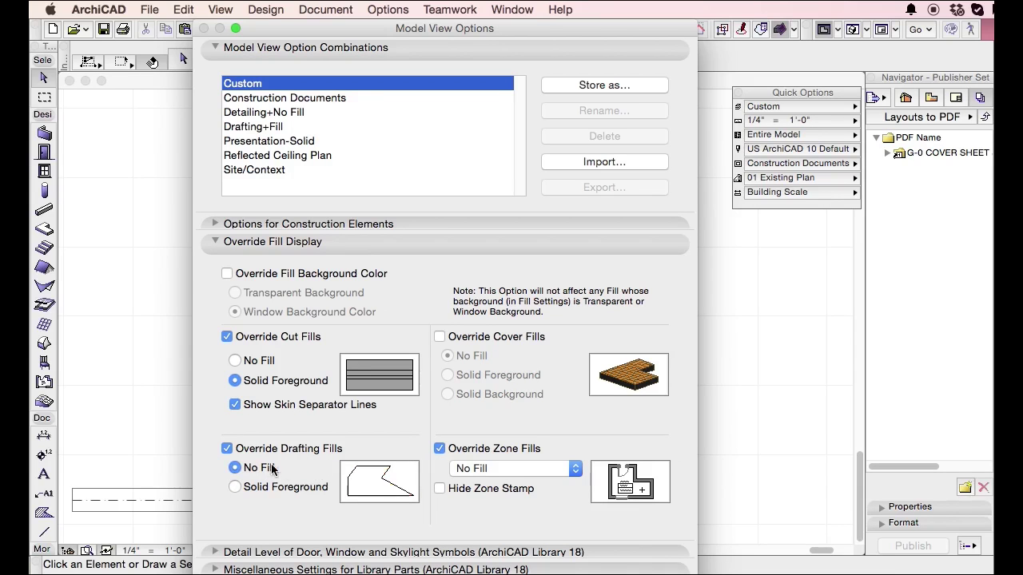
pyautogui.click(302, 449)
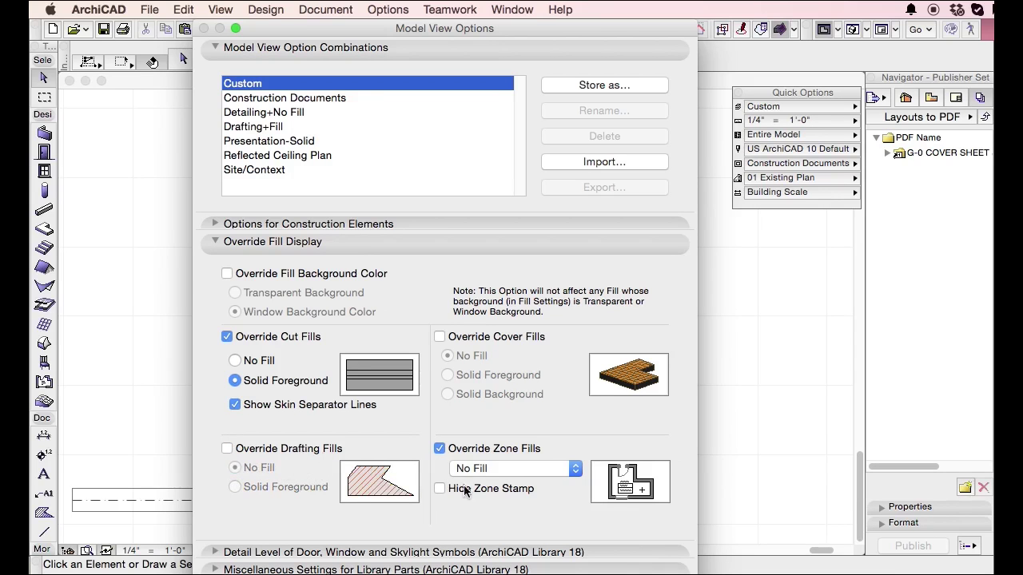
# - Override zone fills with Solid Category and hide the zone stamp
pyautogui.click(505, 469)
pyautogui.click(505, 484)
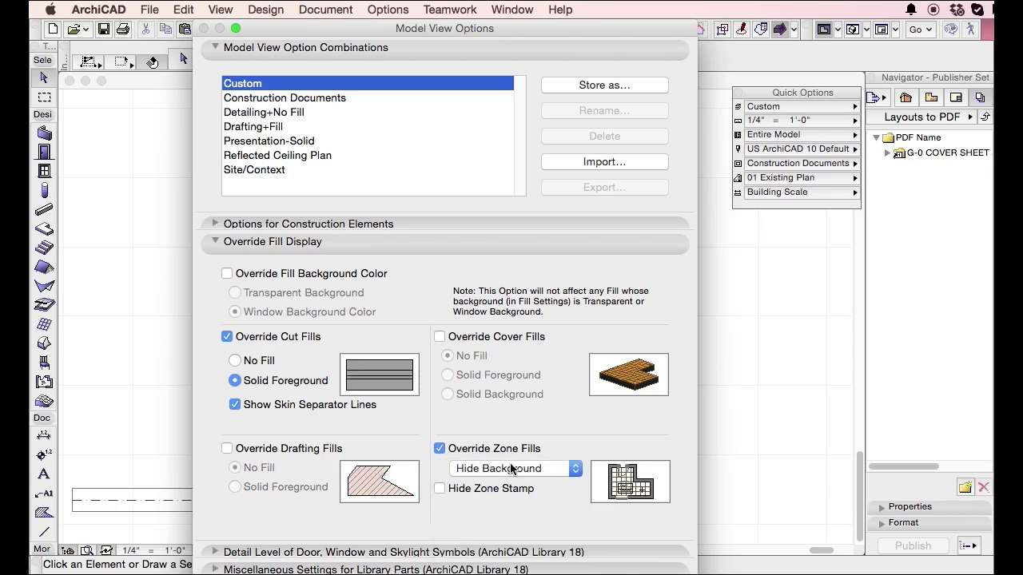
pyautogui.click(514, 470)
pyautogui.click(512, 484)
pyautogui.click(512, 470)
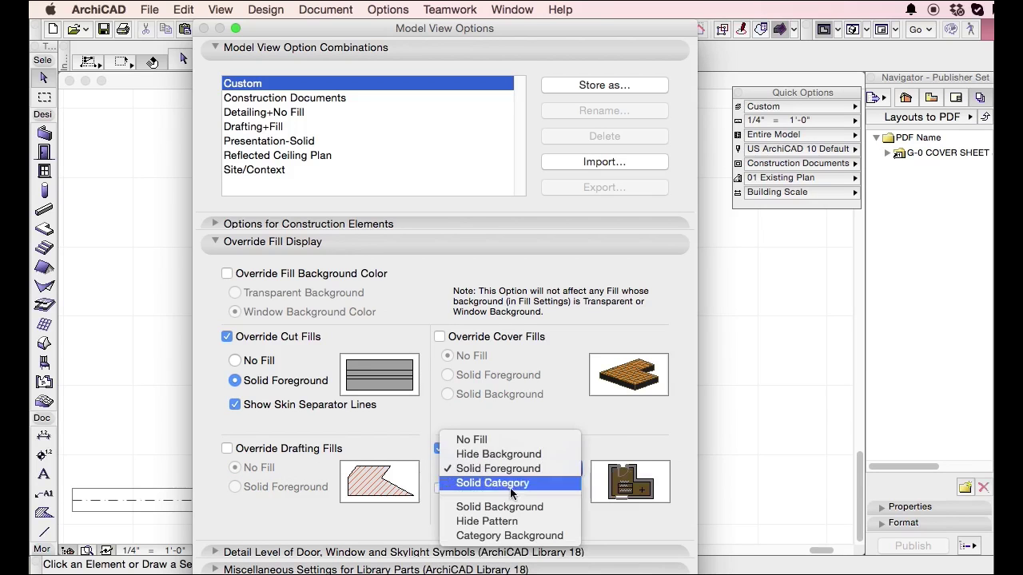
pyautogui.click(497, 484)
pyautogui.click(496, 449)
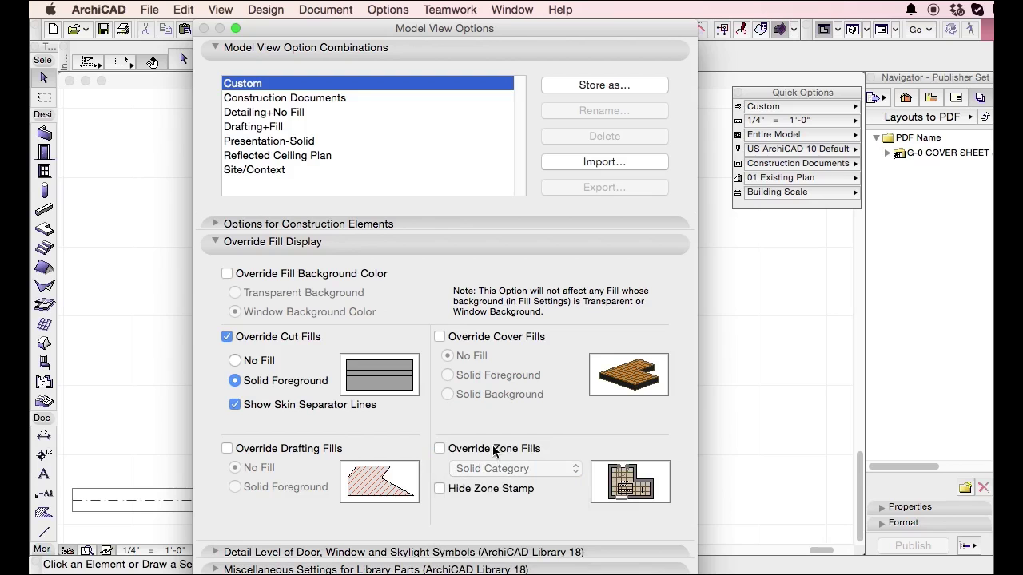
pyautogui.click(494, 489)
pyautogui.click(491, 448)
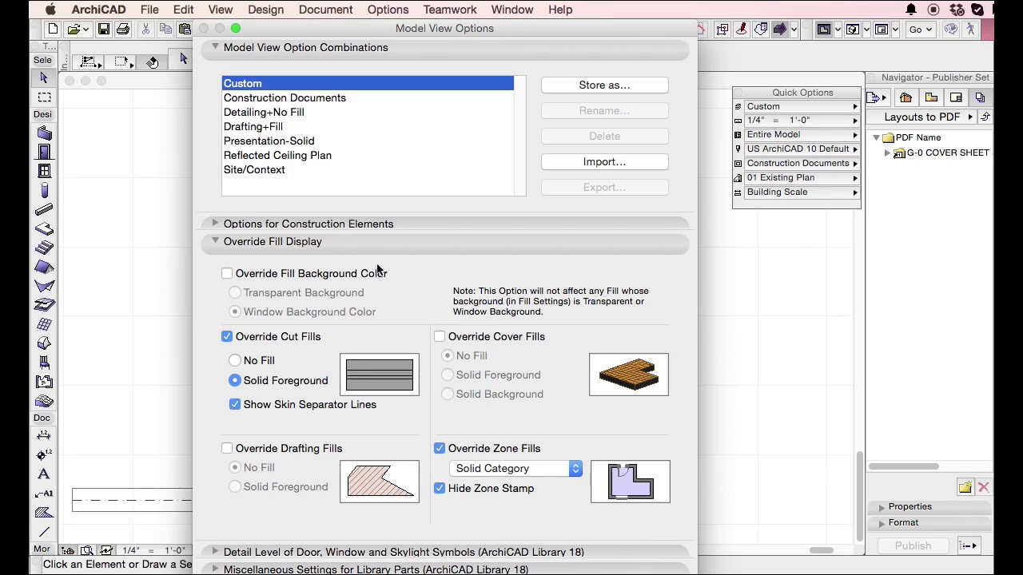
# - In the door, window and skylight detail settings, set the floor plan detail level of door and window symbols to Simple
pyautogui.click(365, 242)
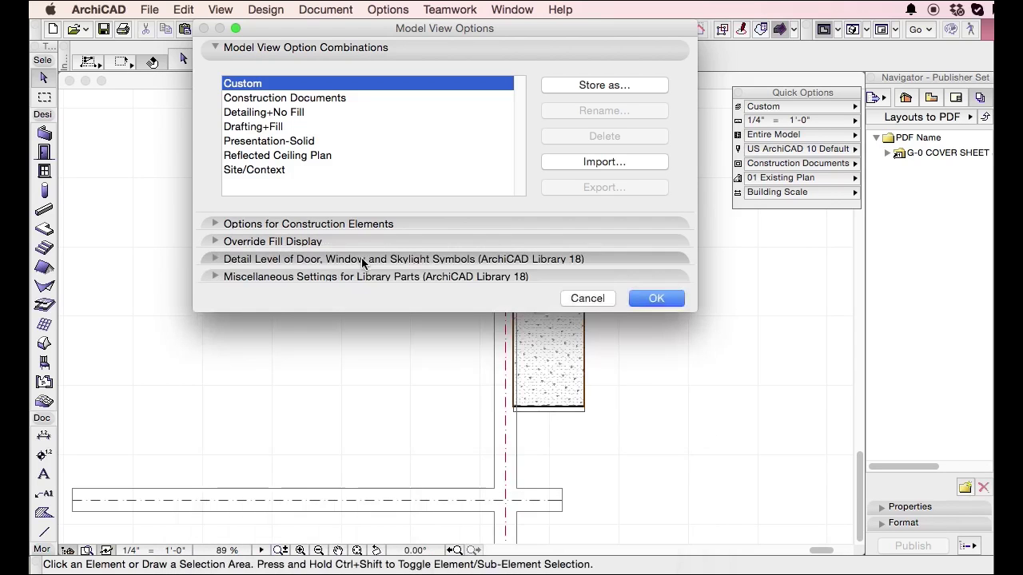
pyautogui.click(361, 260)
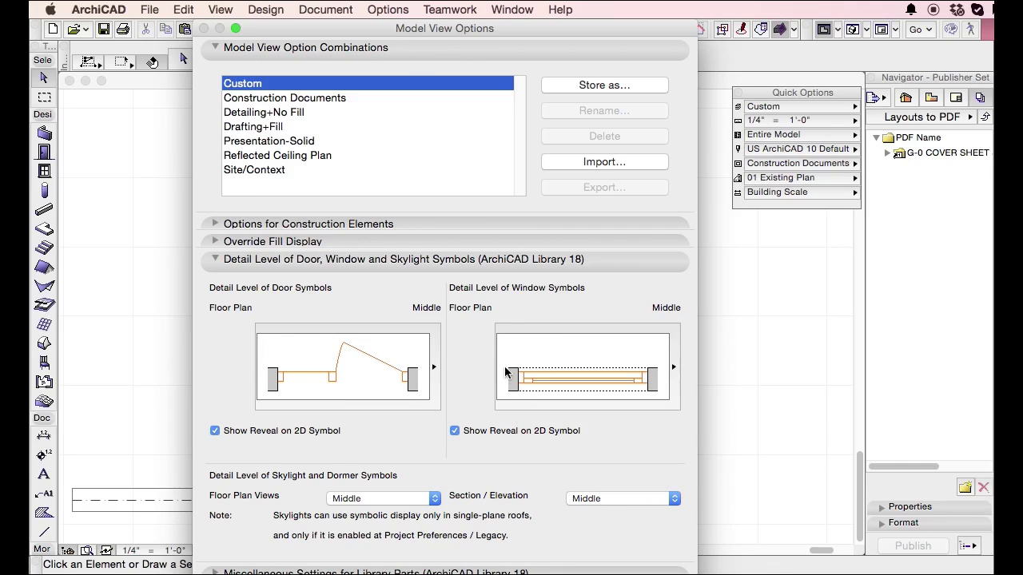
pyautogui.click(437, 367)
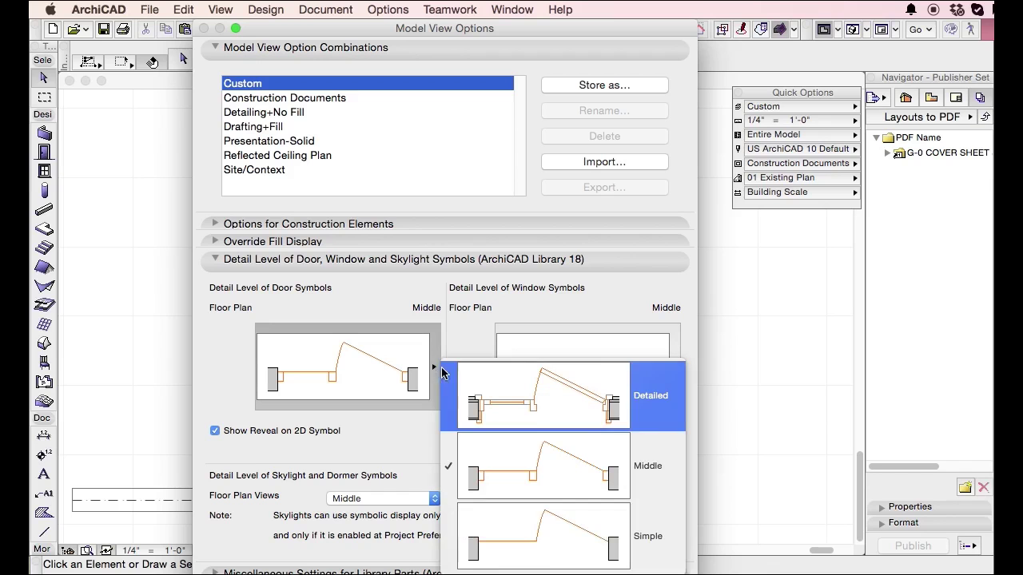
pyautogui.click(560, 553)
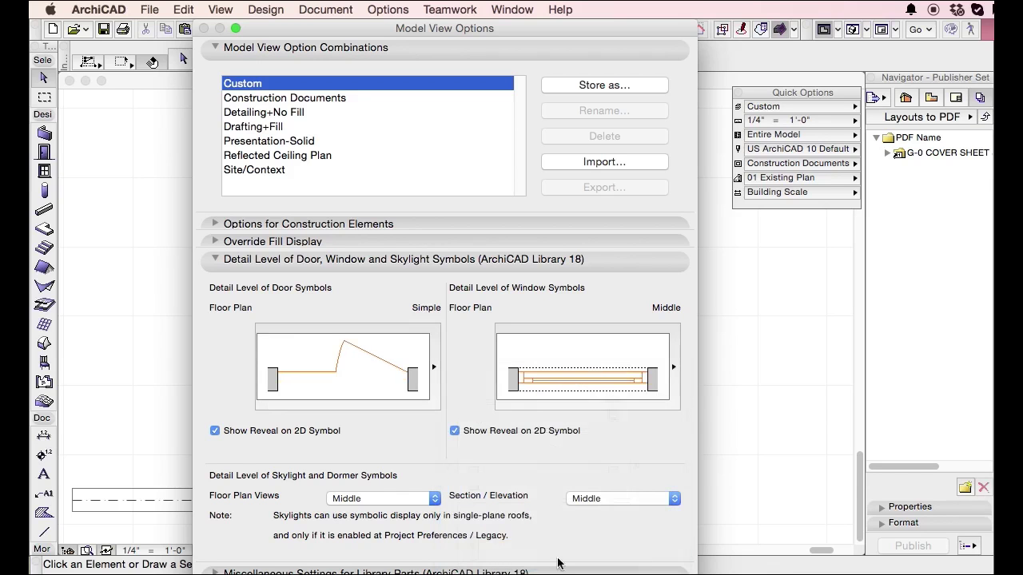
pyautogui.click(674, 368)
pyautogui.click(807, 535)
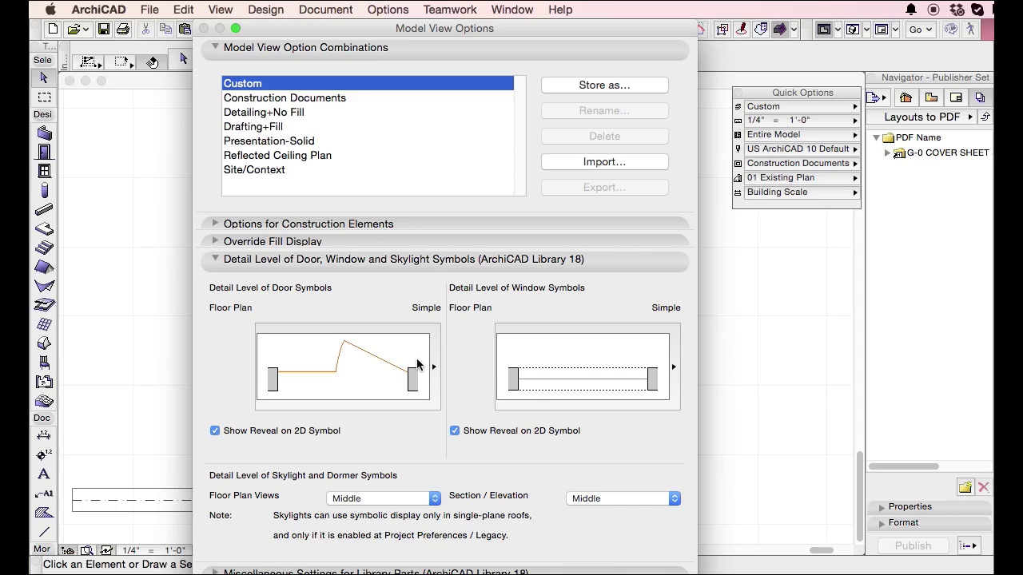
# - Try the door symbols without Show Reveal on 2D Symbol, re-enable it, and view the available door detail levels
pyautogui.click(286, 435)
pyautogui.click(285, 436)
pyautogui.click(435, 370)
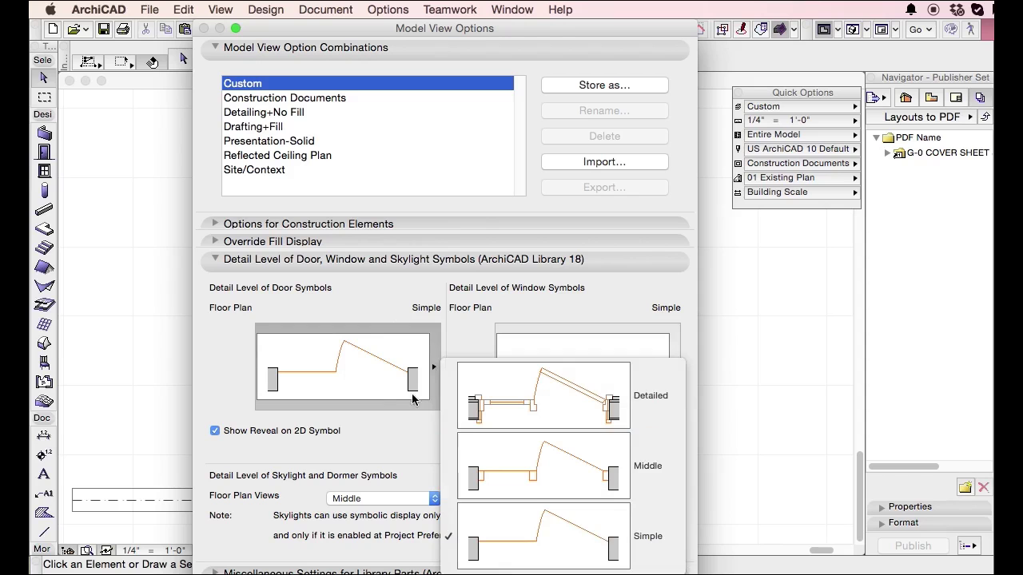
pyautogui.click(393, 420)
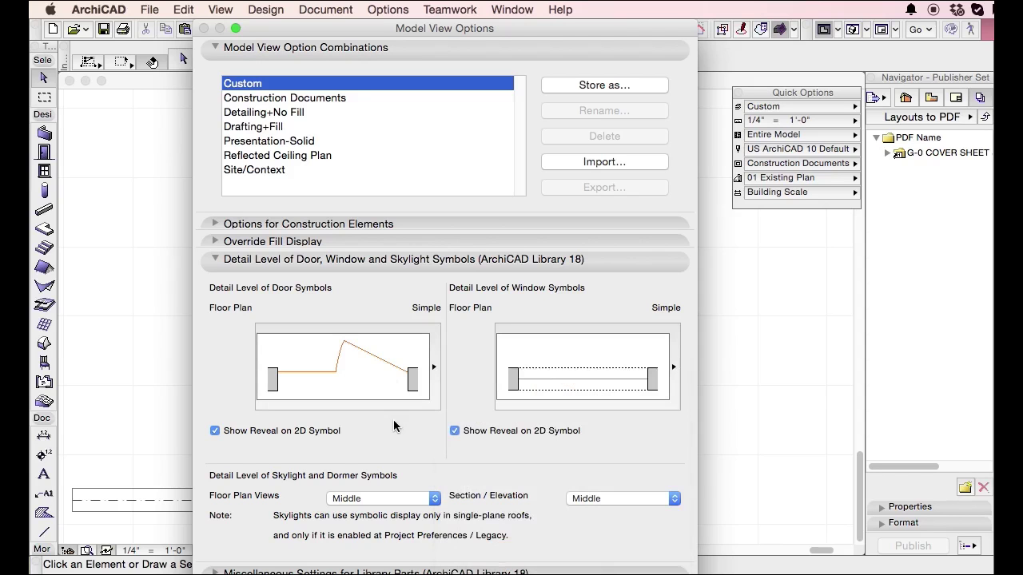
# - Try the Detailed and Middle detail levels for the floor plan door symbols, and set them back to Simple
pyautogui.click(434, 368)
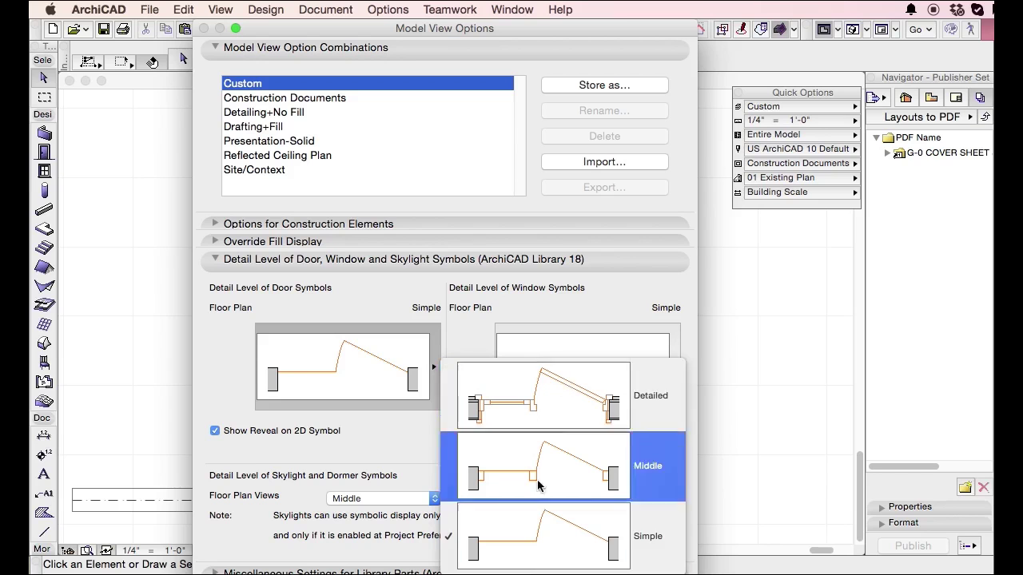
pyautogui.click(516, 406)
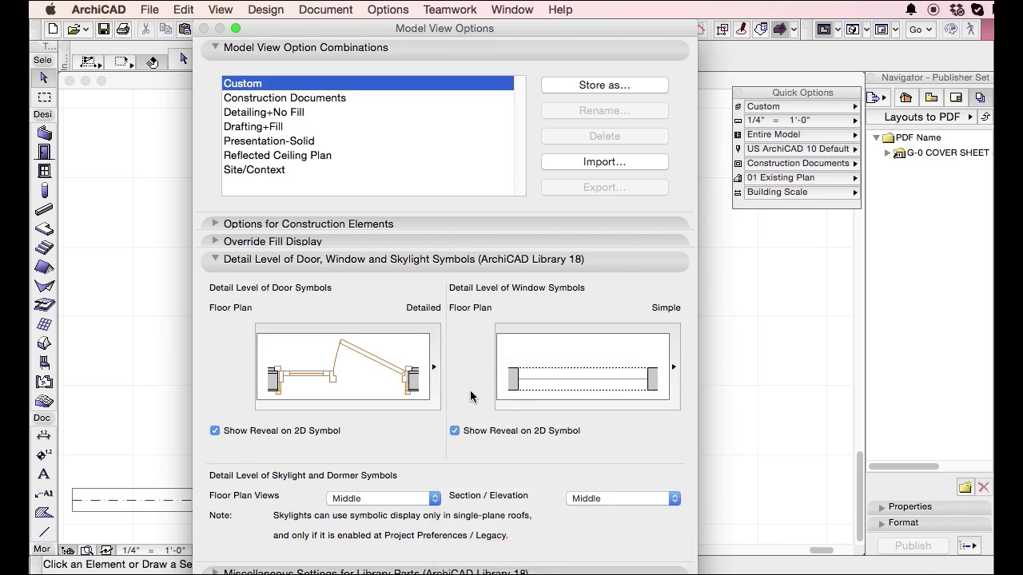
pyautogui.click(434, 367)
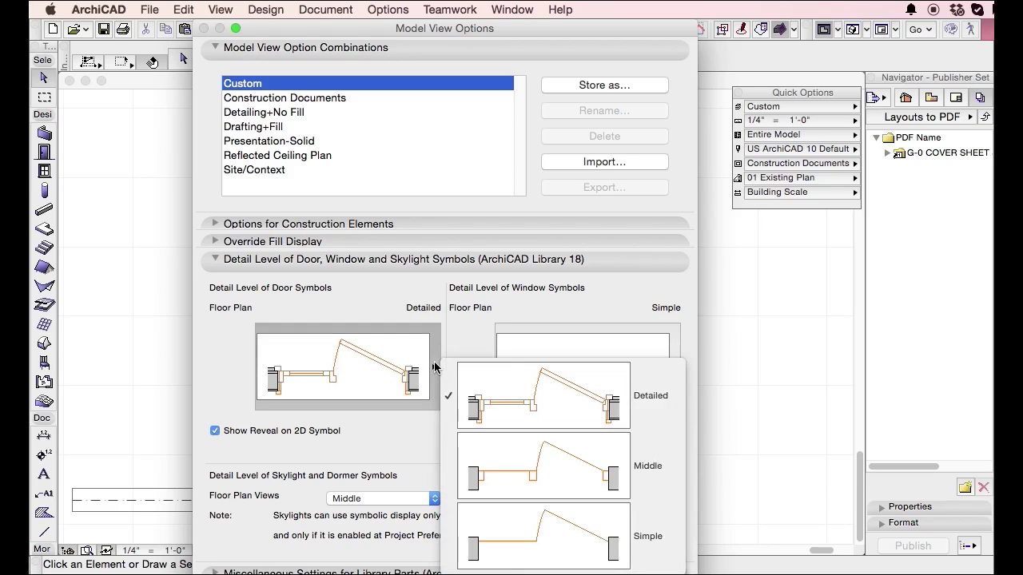
pyautogui.click(551, 486)
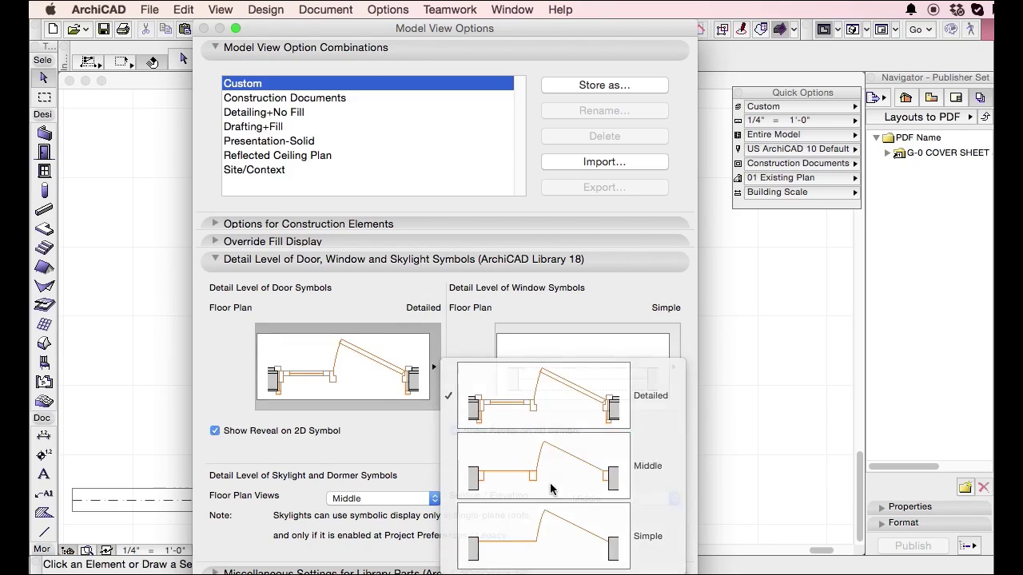
pyautogui.click(434, 369)
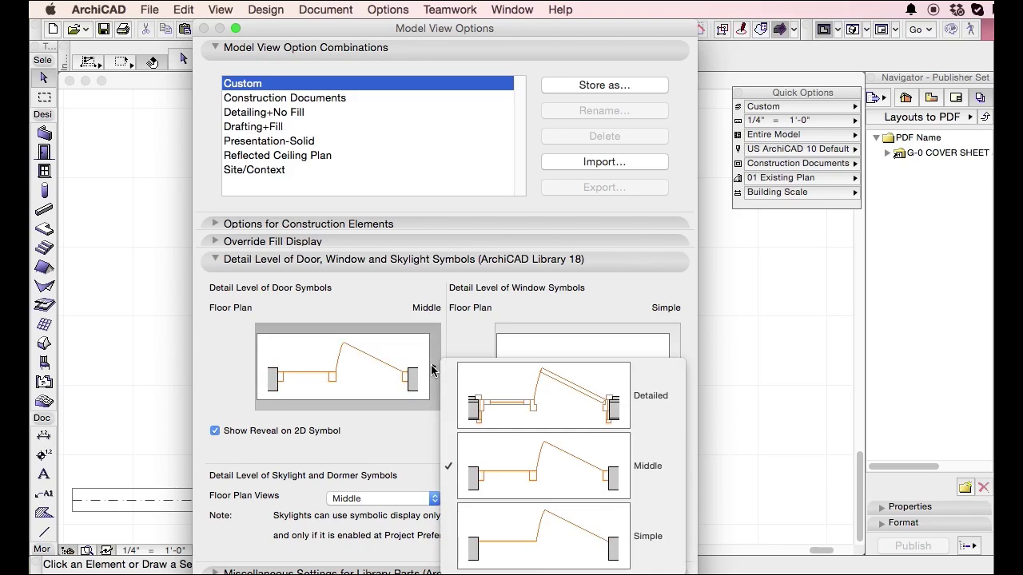
pyautogui.click(544, 536)
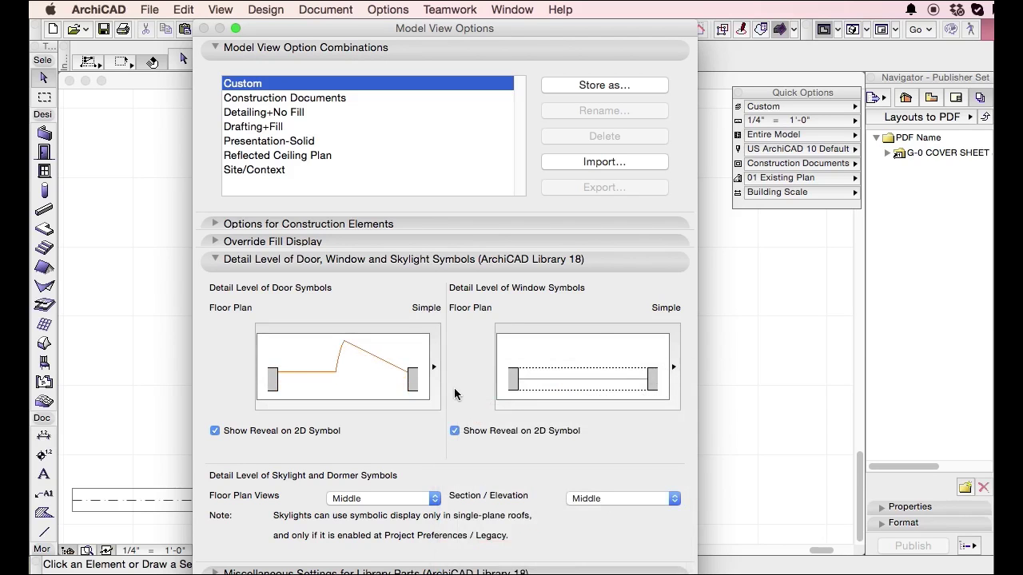
# - In the miscellaneous settings for library parts, enable Show Minimal Space of Furnishings and Doors
pyautogui.click(427, 499)
pyautogui.click(468, 478)
pyautogui.click(352, 261)
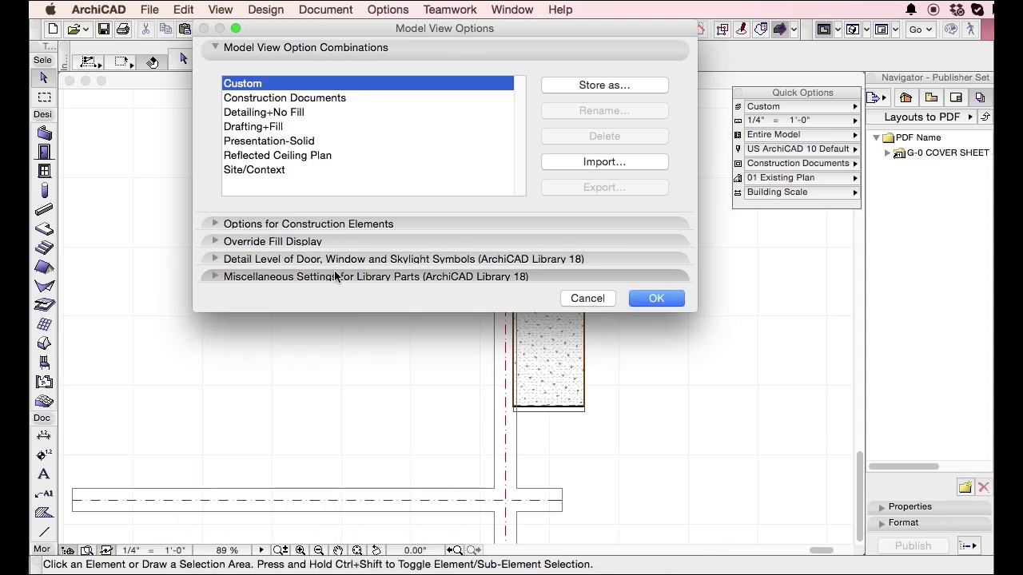
pyautogui.click(217, 278)
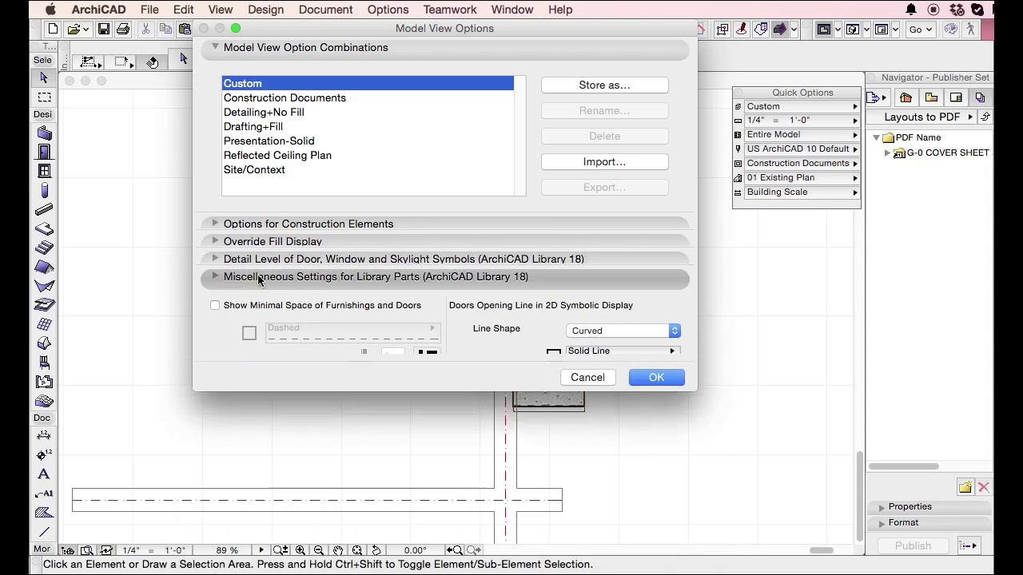
pyautogui.click(387, 49)
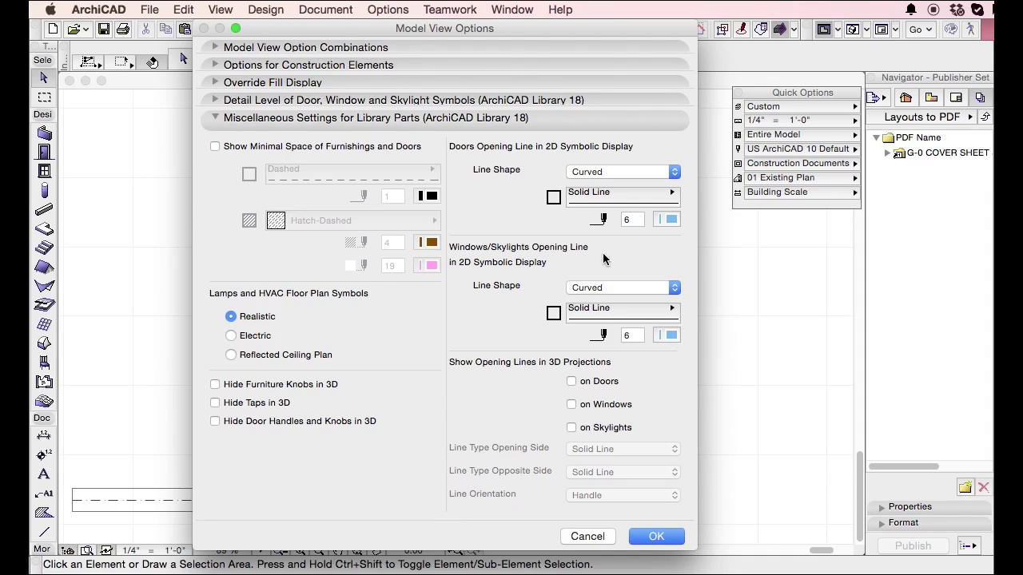
pyautogui.click(299, 147)
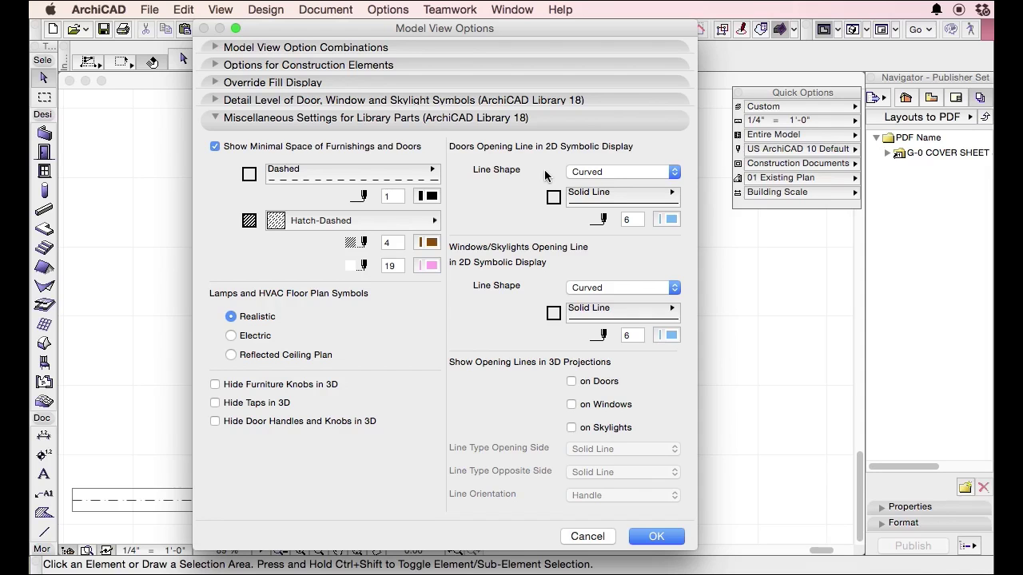
# - Try the Straight line shape for the doors' opening line in 2D symbolic display, and set it back to Curved
pyautogui.click(606, 177)
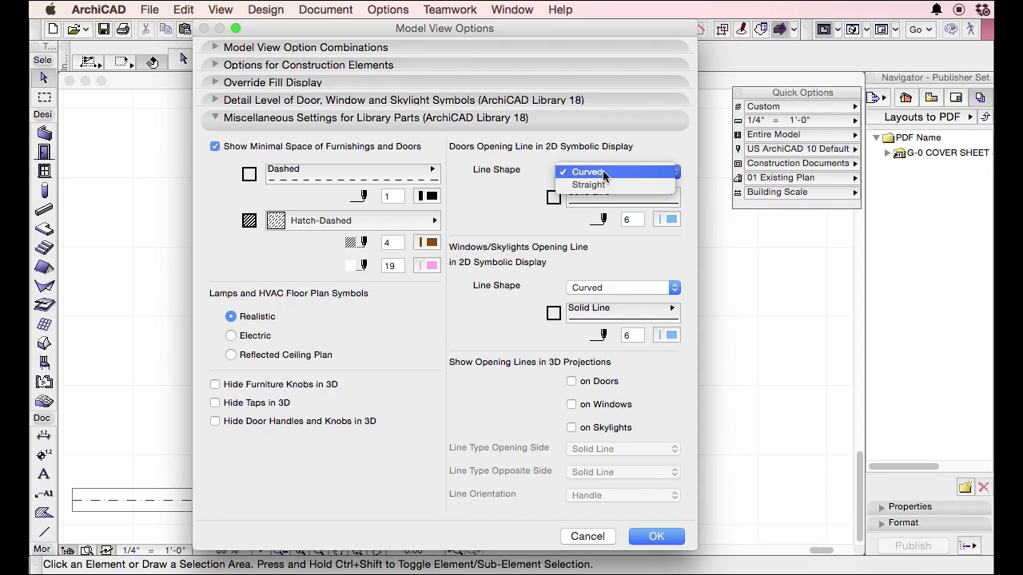
pyautogui.click(615, 184)
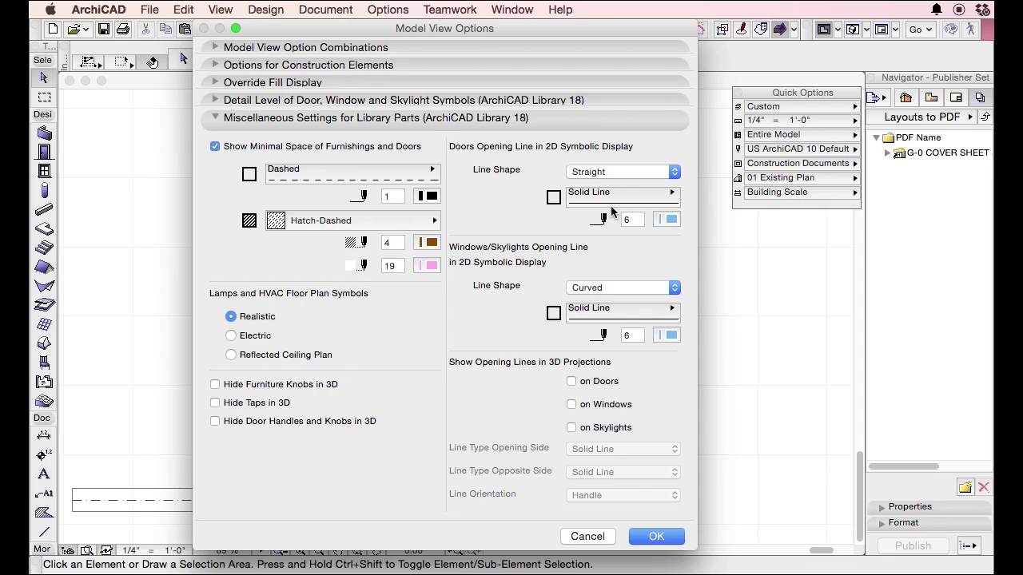
pyautogui.click(612, 172)
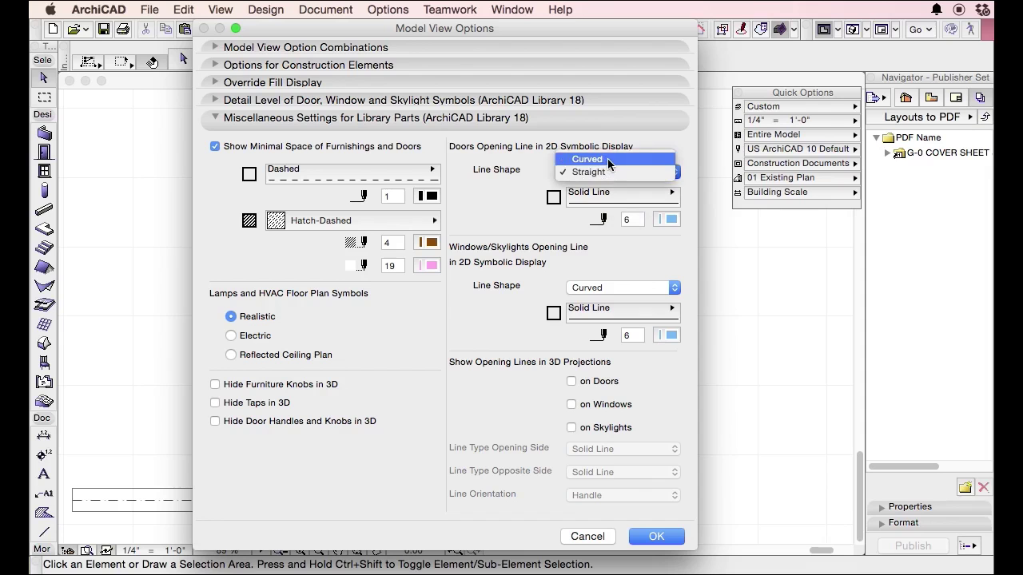
pyautogui.click(609, 159)
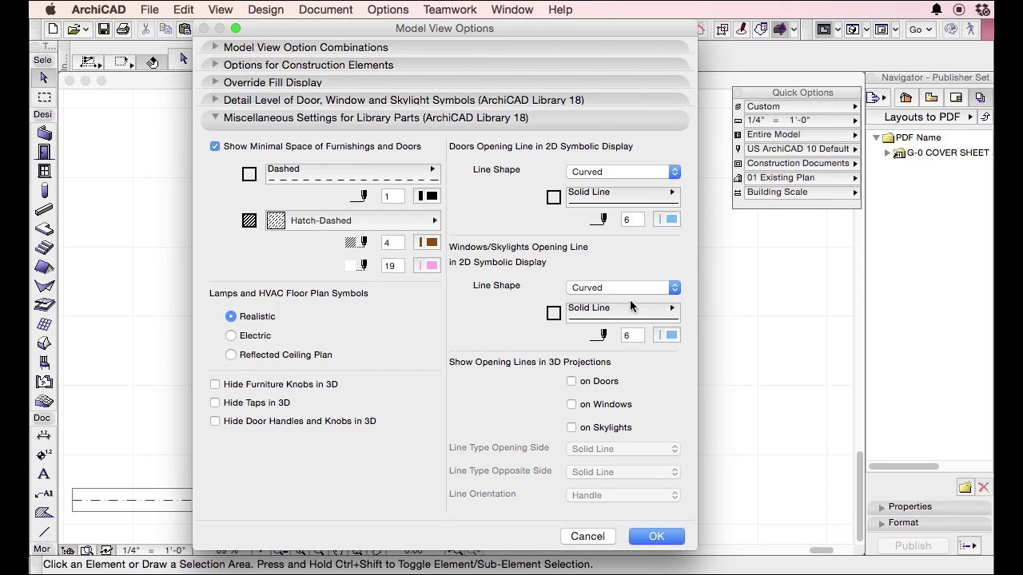
pyautogui.click(649, 174)
pyautogui.click(650, 254)
# - Show 3D opening lines on doors, windows and skylights, with Dotted on the opening side and Dashed on the opposite side, and apply the options
pyautogui.click(615, 382)
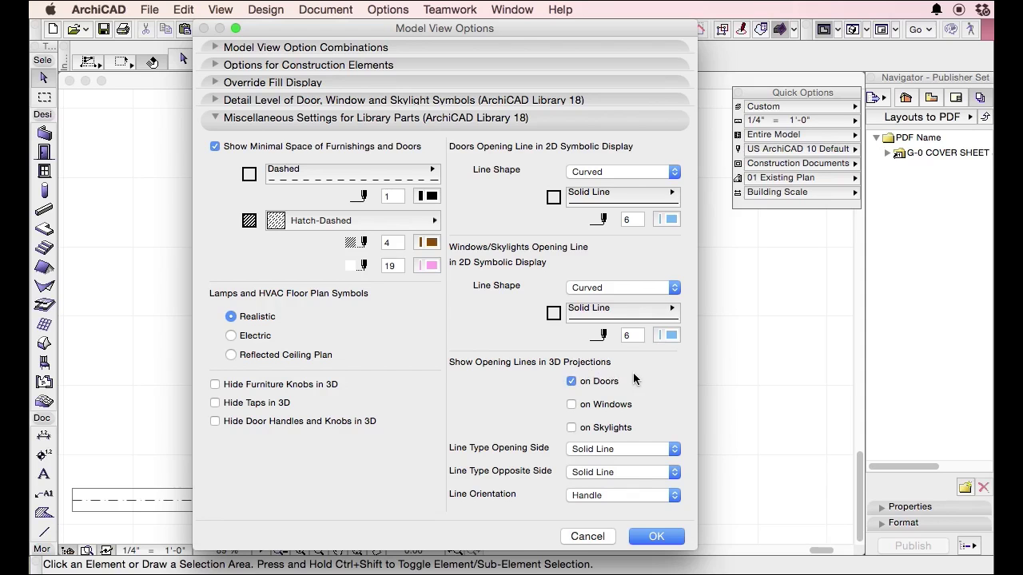
pyautogui.click(606, 406)
pyautogui.click(607, 428)
pyautogui.click(598, 450)
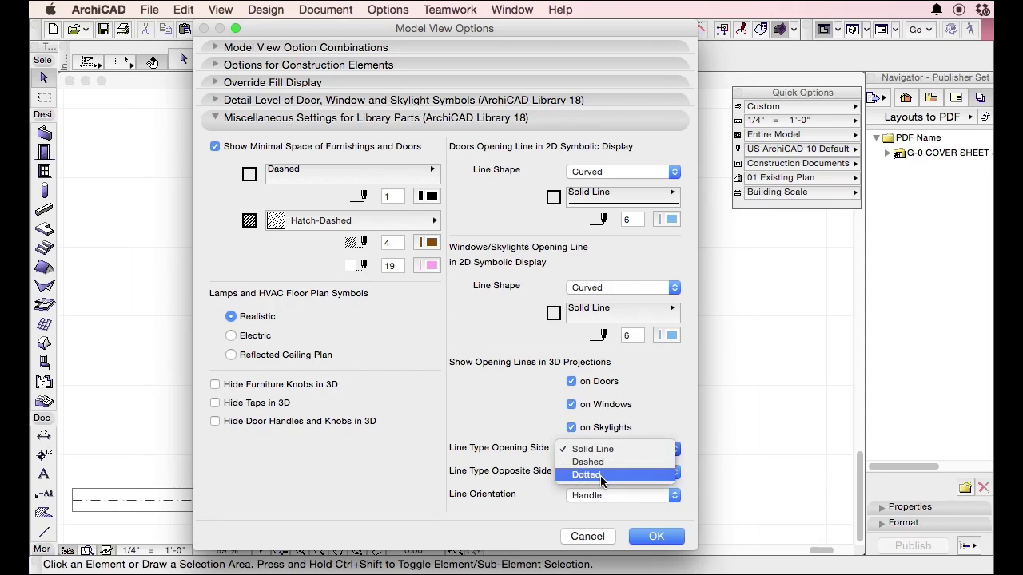
pyautogui.click(600, 476)
pyautogui.click(601, 473)
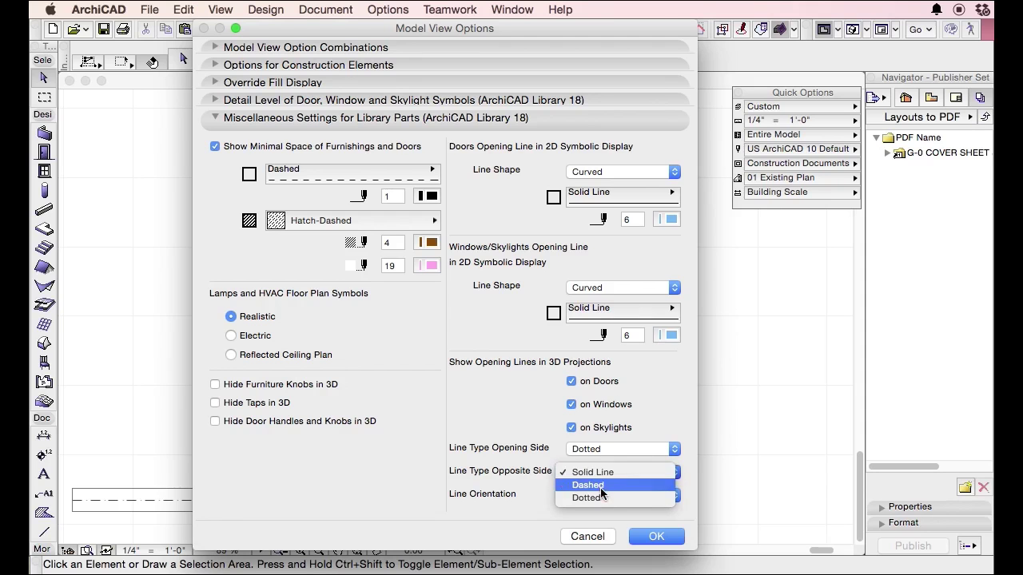
pyautogui.click(600, 486)
pyautogui.click(654, 536)
# - Copy the existing horizontal wall into the empty area below the beams, and make a second parallel copy above it
pyautogui.scroll(-5, 602, 355)
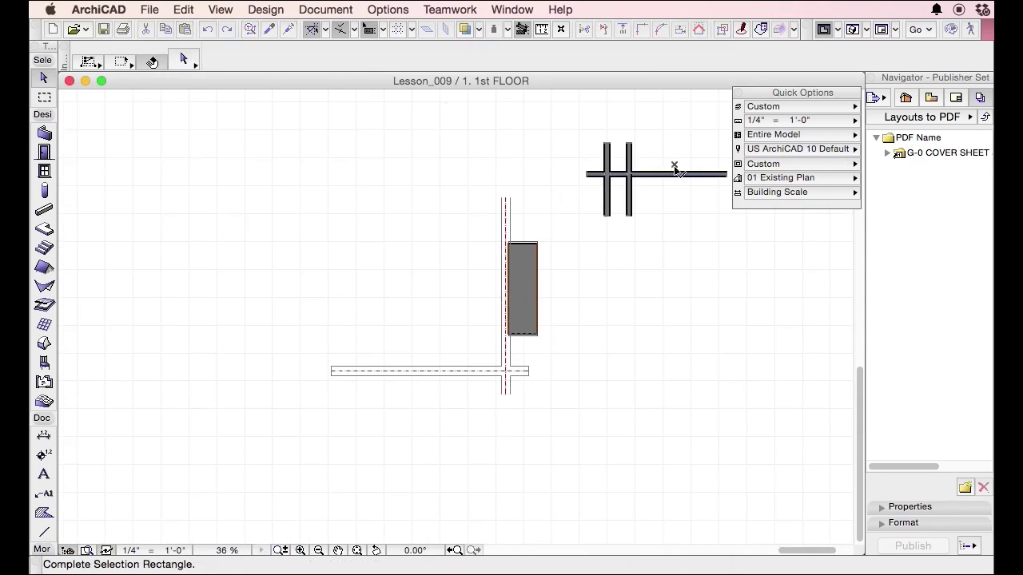
pyautogui.moveTo(675, 172); pyautogui.dragTo(582, 478)
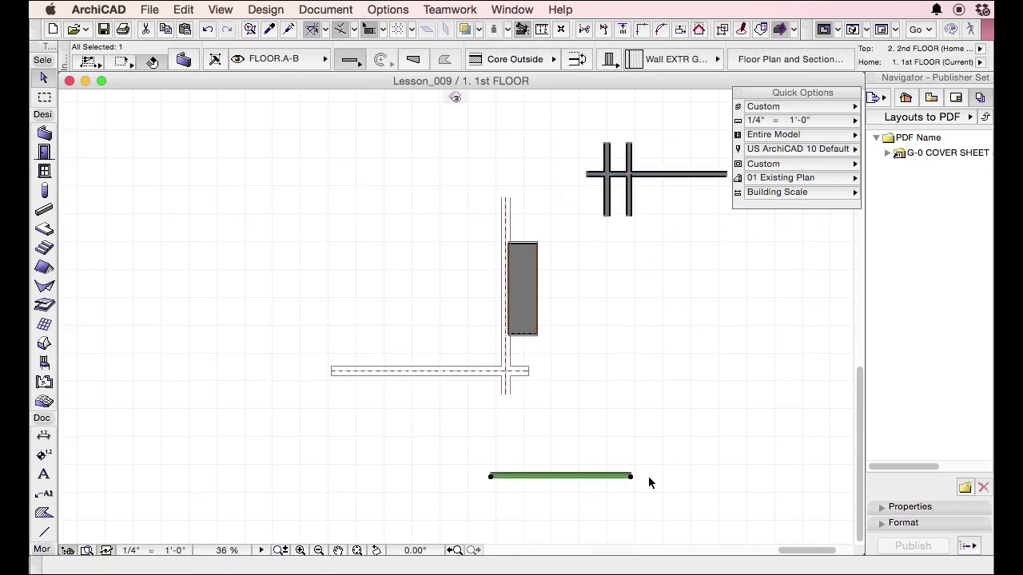
pyautogui.scroll(5, 599, 491)
pyautogui.scroll(-2, 616, 500)
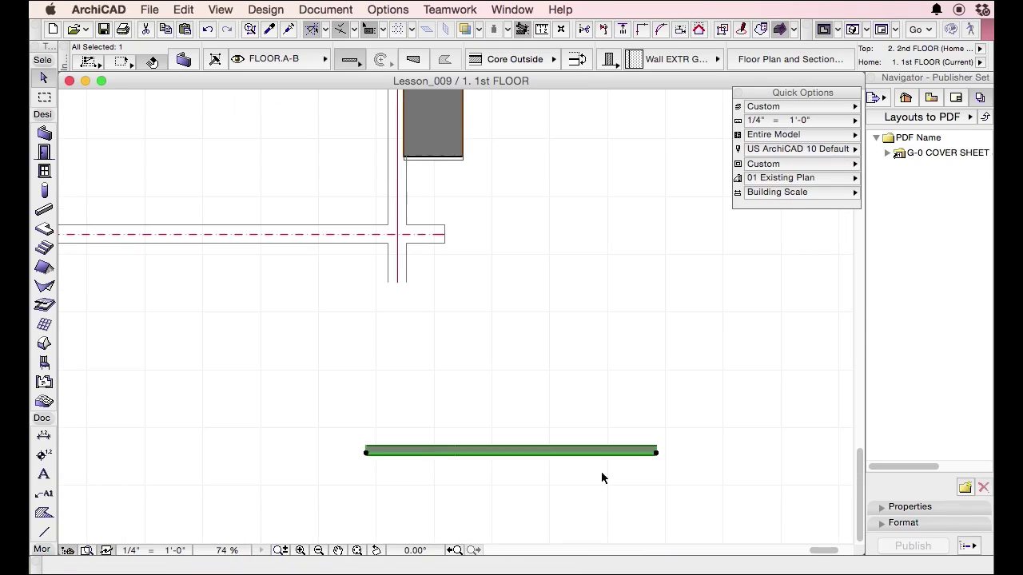
pyautogui.click(564, 453)
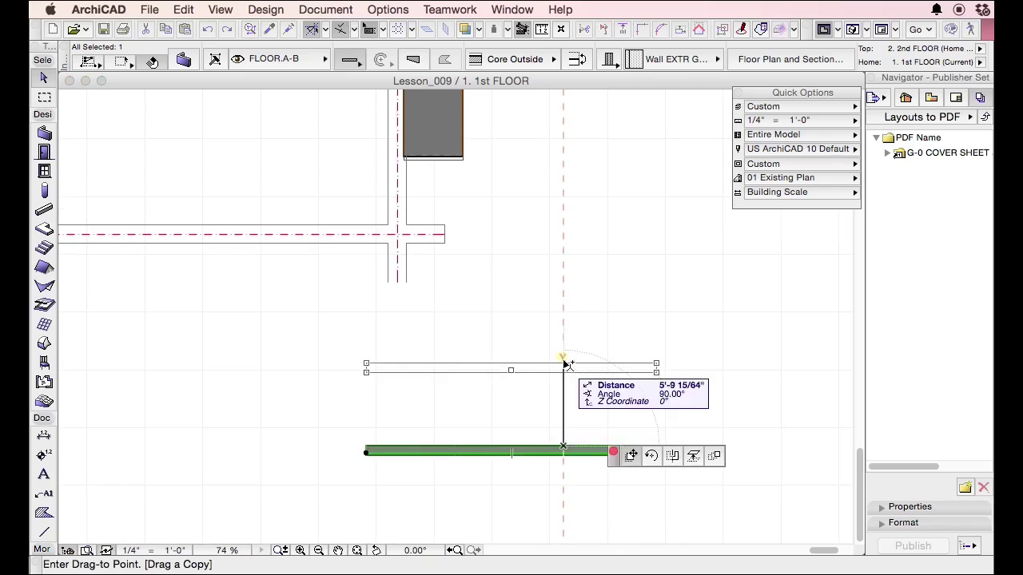
pyautogui.click(560, 302)
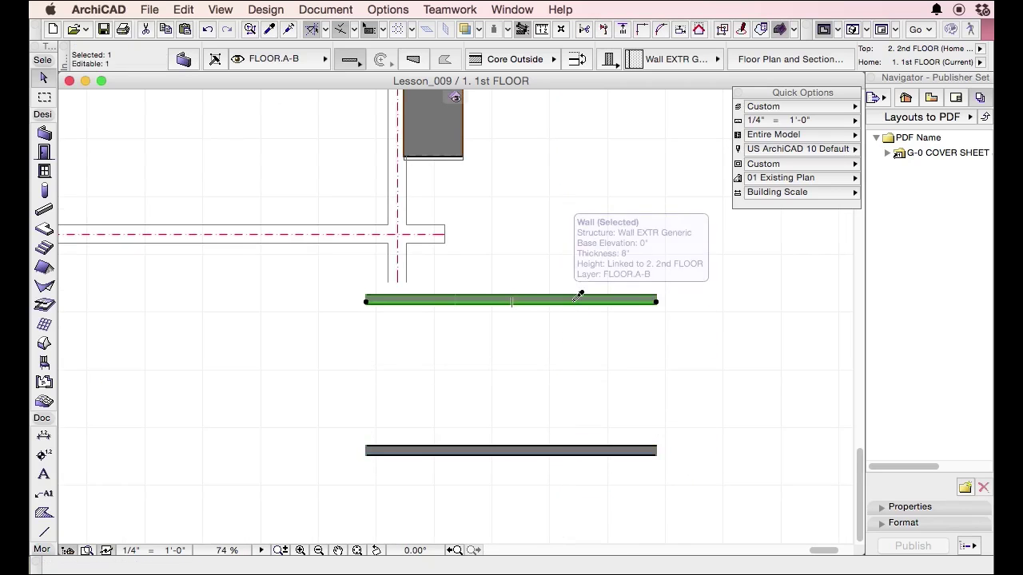
# - Draw two vertical walls crossing both copied horizontal walls near their ends to form a rectangular enclosure
pyautogui.press('w')
pyautogui.press('Escape')
pyautogui.click(641, 272)
pyautogui.click(641, 515)
pyautogui.click(642, 513)
pyautogui.click(410, 272)
pyautogui.doubleClick(409, 507)
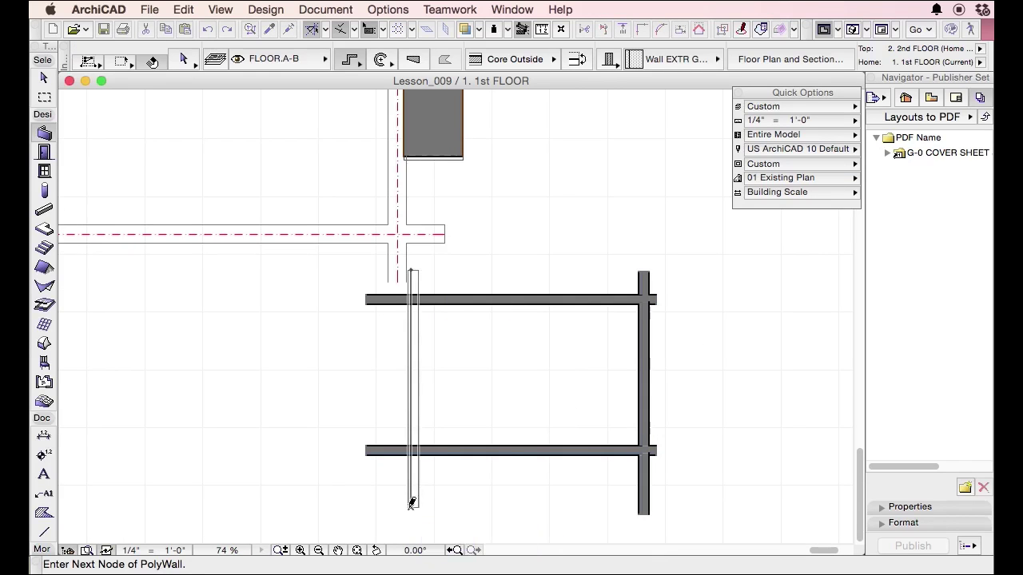
pyautogui.press('w')
pyautogui.click(653, 338)
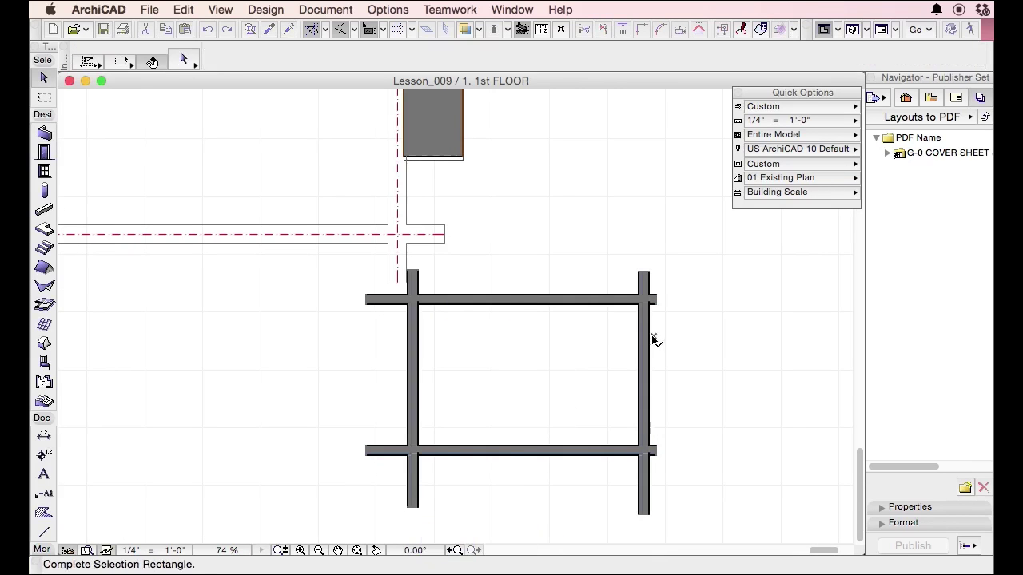
pyautogui.click(533, 309)
pyautogui.click(609, 175)
# - Try the Construction Documents model view option combination on the walls, and switch to Detailing+No Fill
pyautogui.click(799, 106)
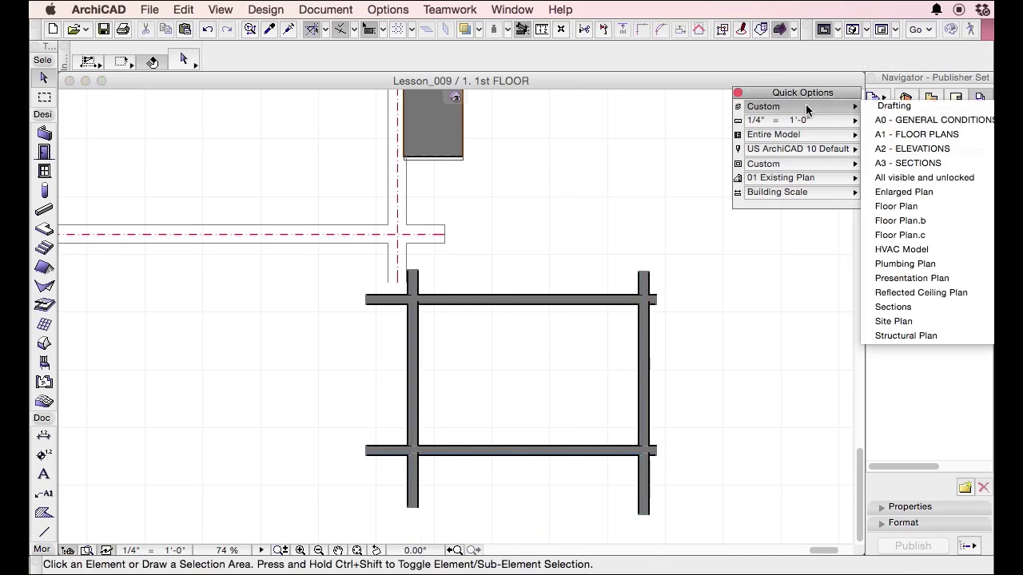
pyautogui.click(806, 110)
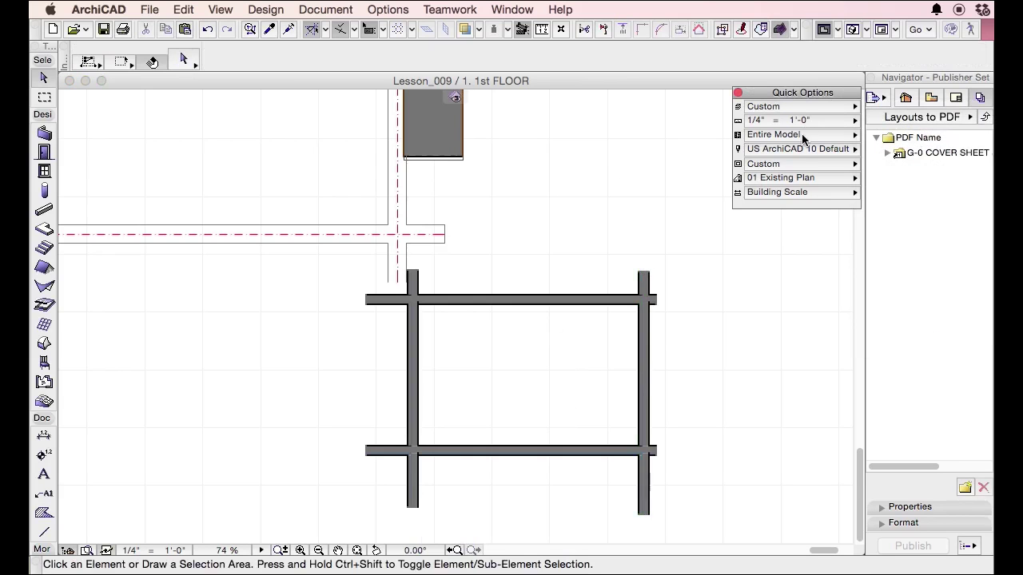
pyautogui.click(800, 164)
pyautogui.click(903, 164)
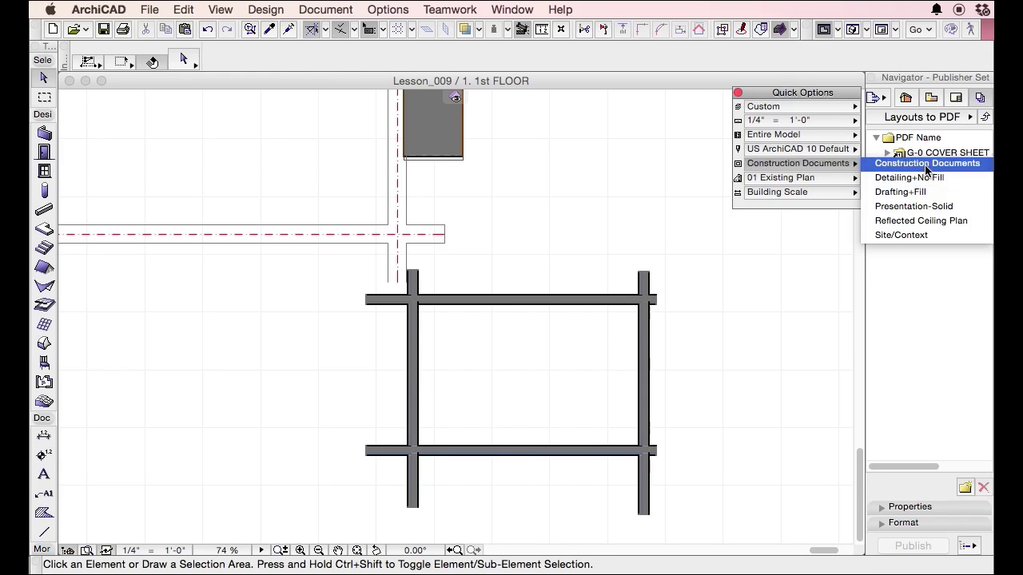
pyautogui.scroll(3, 475, 308)
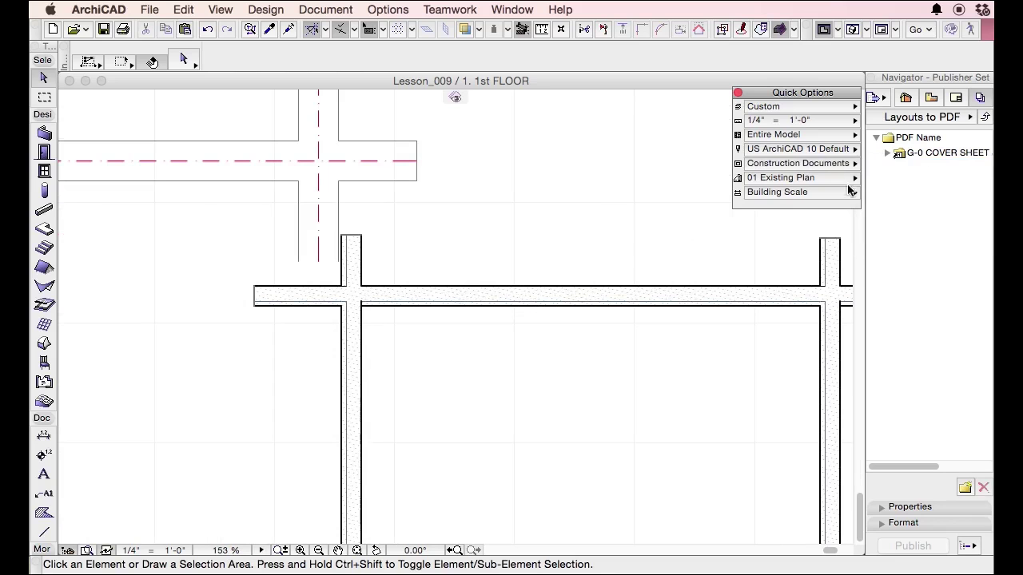
pyautogui.click(831, 164)
pyautogui.click(914, 178)
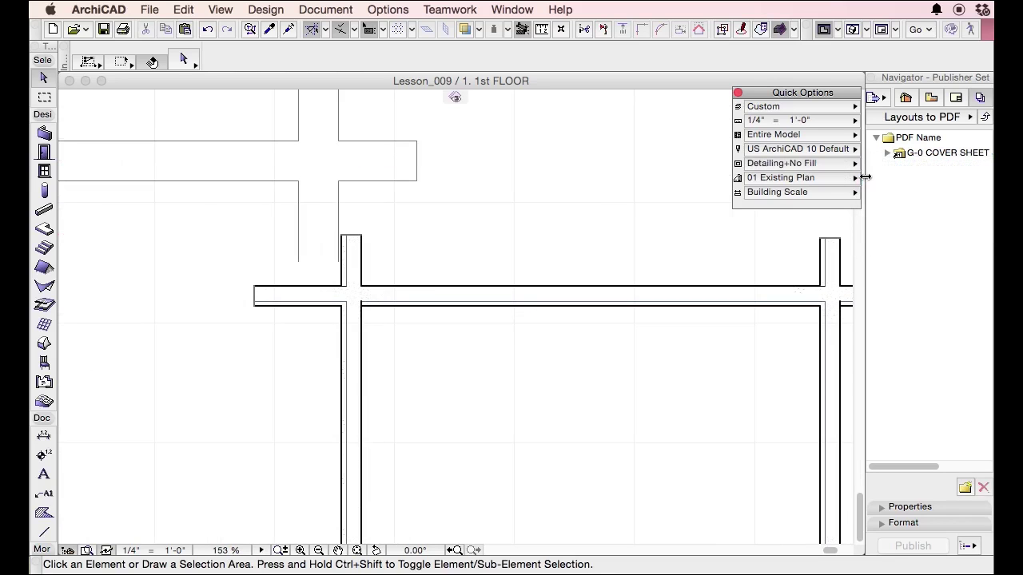
pyautogui.scroll(3, 368, 279)
# - Delete the vertical beam above the upper wall corner
pyautogui.click(264, 192)
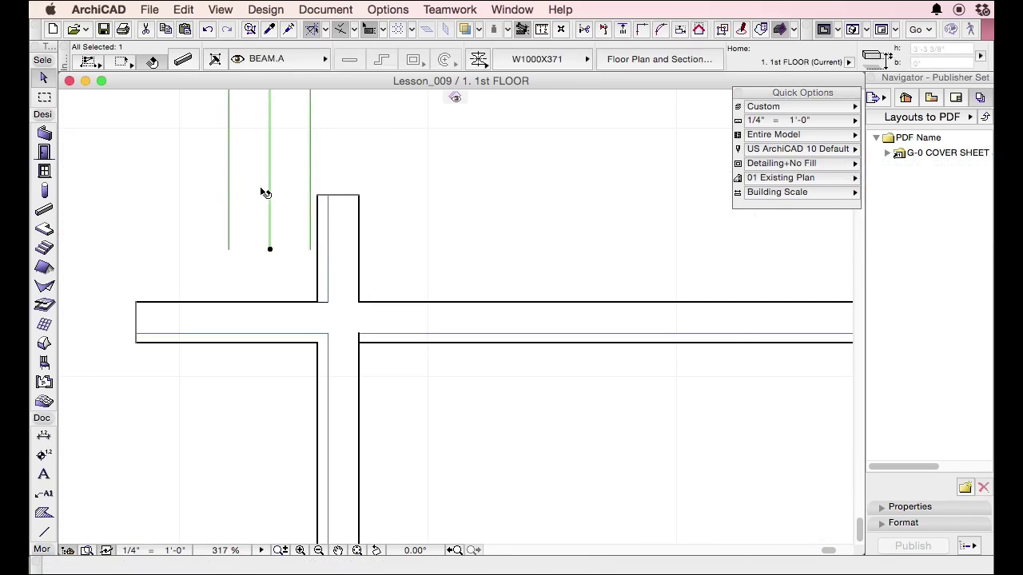
pyautogui.press('Escape')
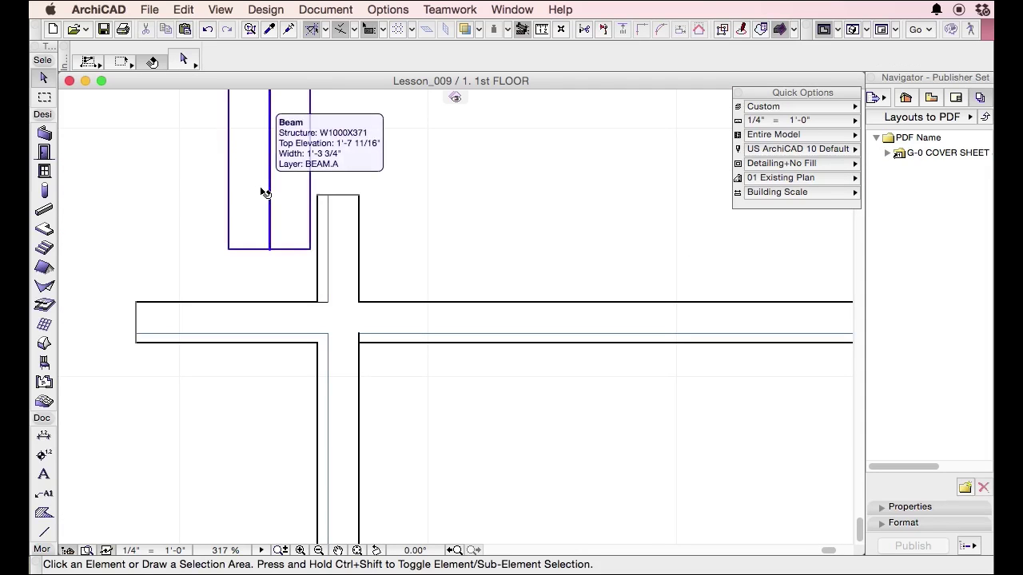
pyautogui.click(264, 192)
pyautogui.press('Escape')
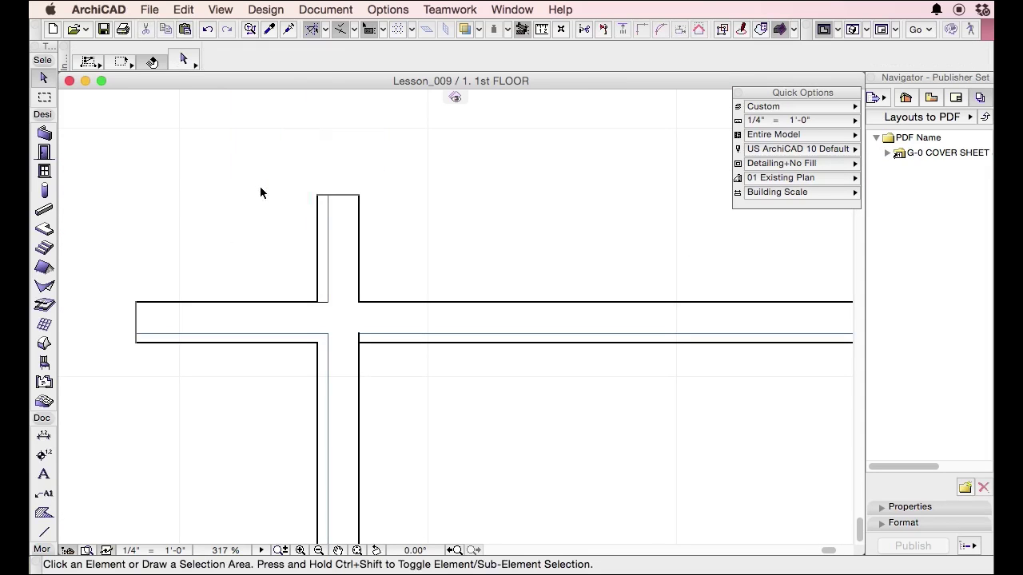
# - Change the upper horizontal wall's structure to the Brick Vr.+Foa... composite
pyautogui.scroll(-3, 159, 126)
pyautogui.click(329, 250)
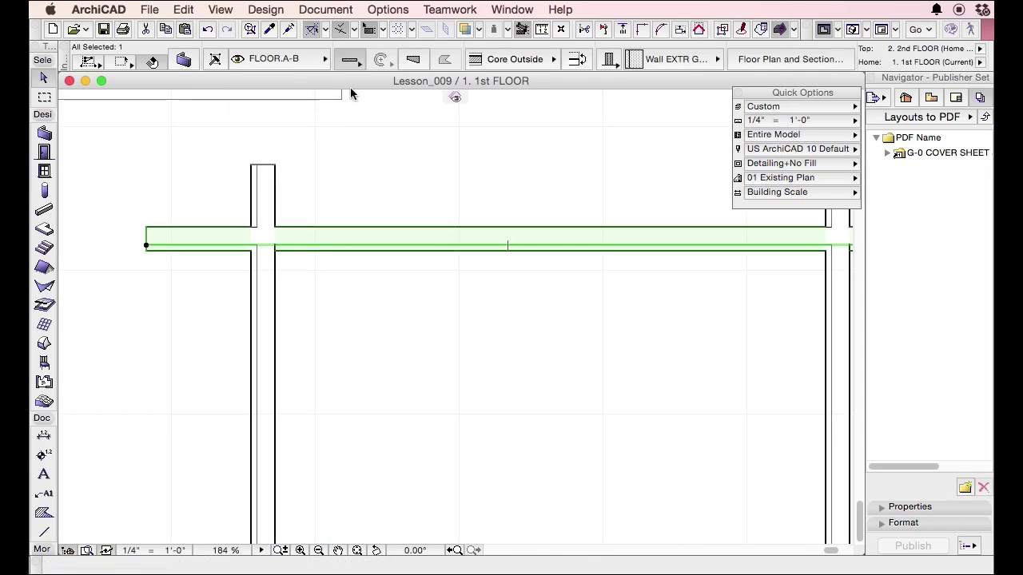
pyautogui.click(512, 60)
pyautogui.click(512, 59)
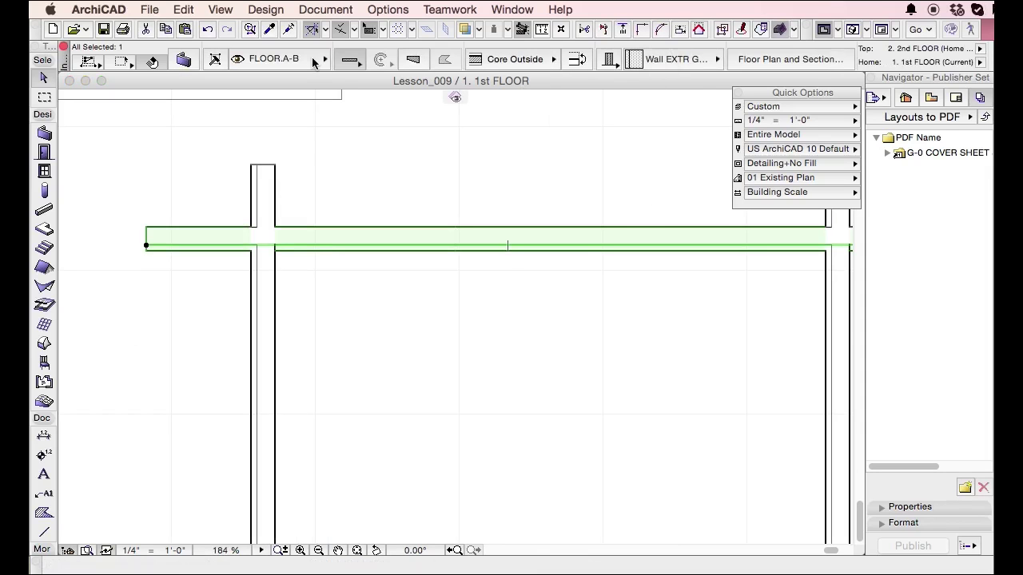
pyautogui.click(663, 60)
pyautogui.click(813, 153)
pyautogui.press('Escape')
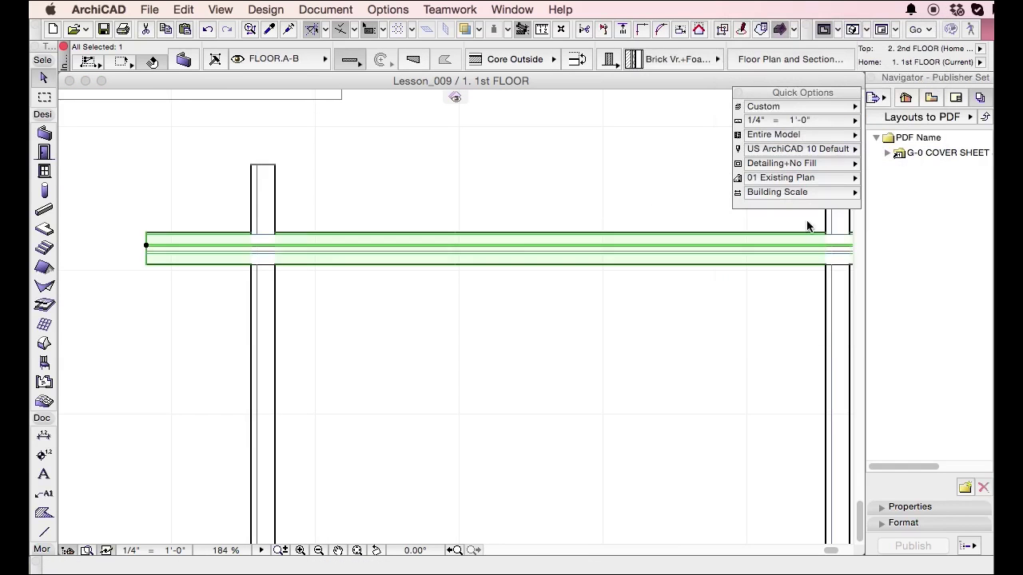
# - Apply the Construction Documents model view option combination and examine the composite fills at the upper wall intersections
pyautogui.scroll(3, 286, 234)
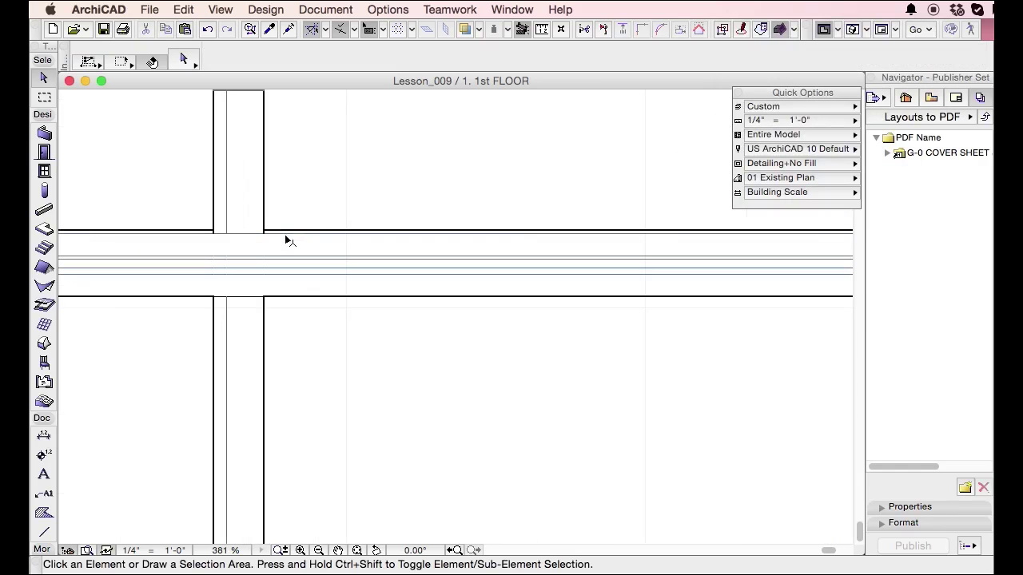
pyautogui.click(820, 164)
pyautogui.click(919, 163)
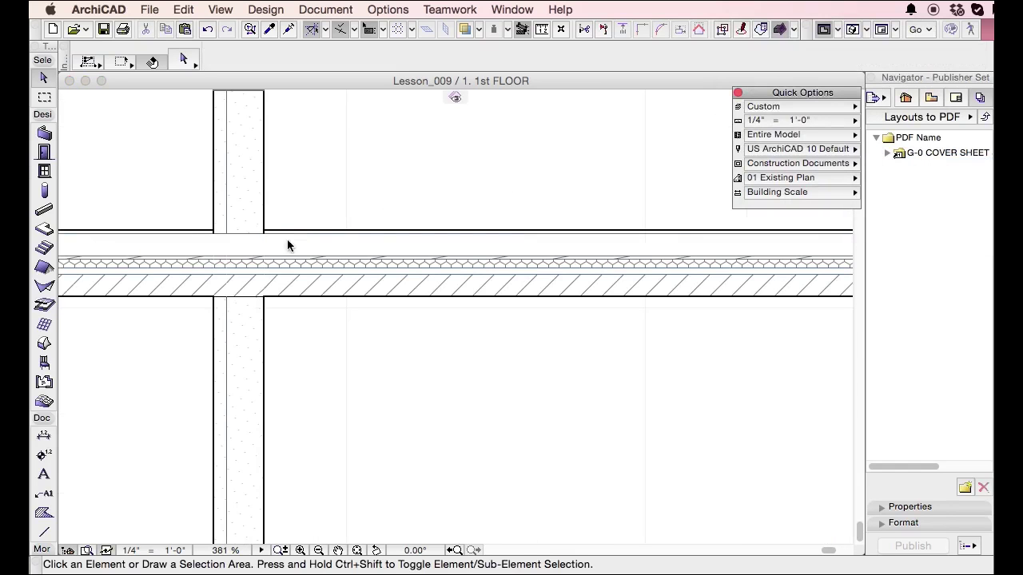
pyautogui.scroll(-6, 277, 245)
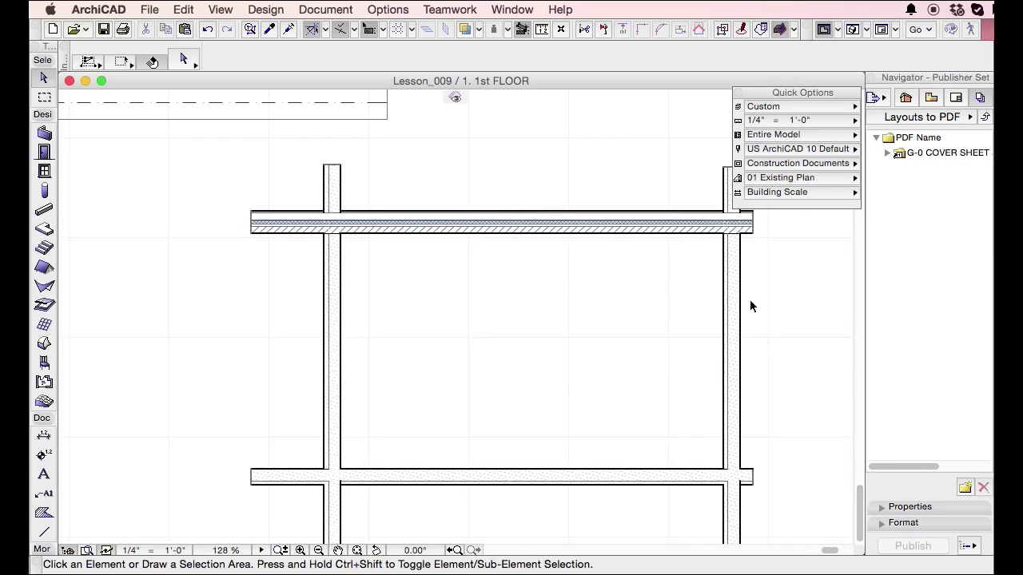
pyautogui.scroll(8, 722, 240)
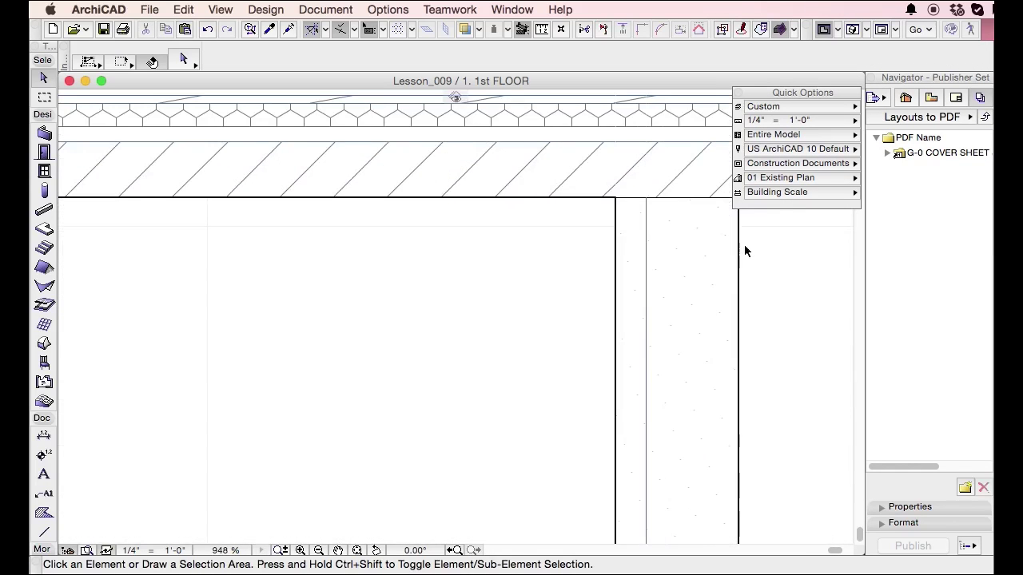
pyautogui.scroll(5, 697, 244)
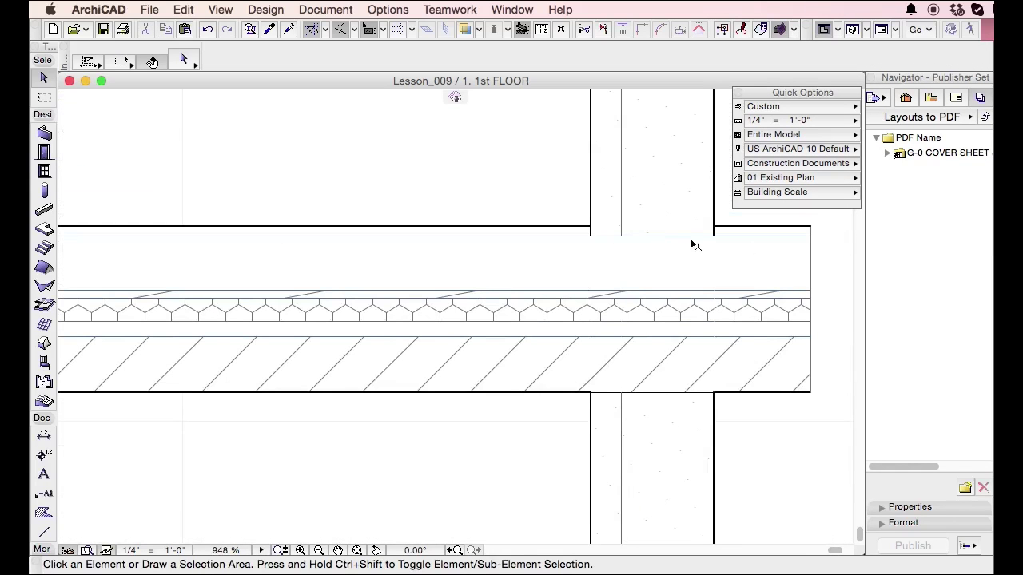
pyautogui.scroll(-3, 828, 292)
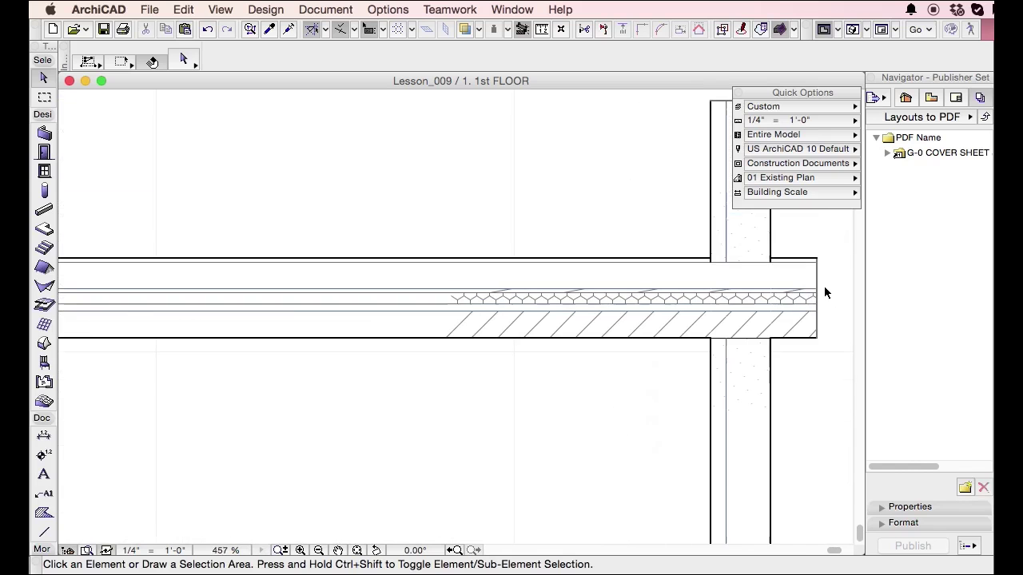
# - Switch the model view options to Detailing+No Fill and inspect the layer lines at the upper-right wall intersection
pyautogui.click(839, 176)
pyautogui.click(839, 176)
pyautogui.click(837, 163)
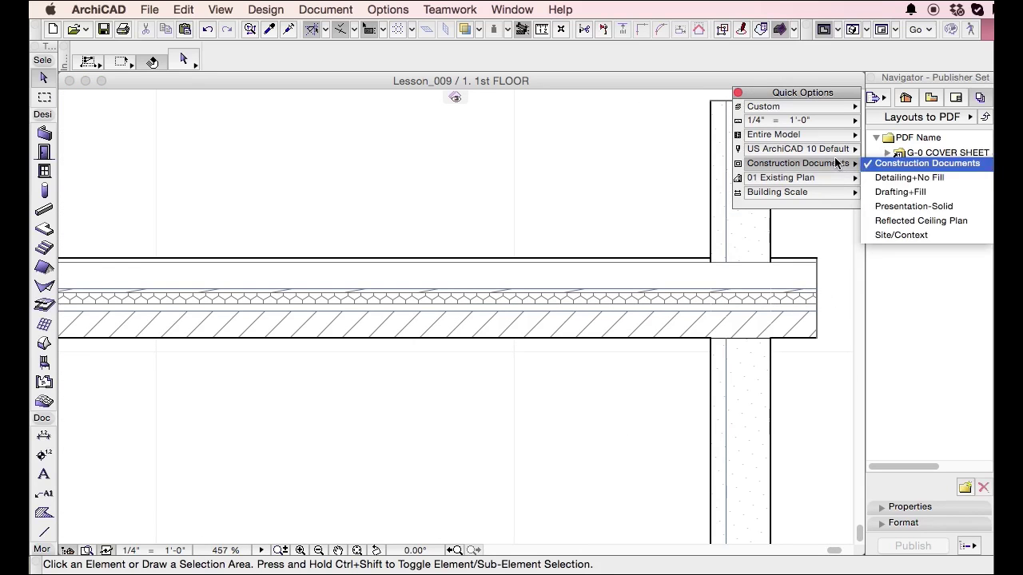
pyautogui.click(875, 177)
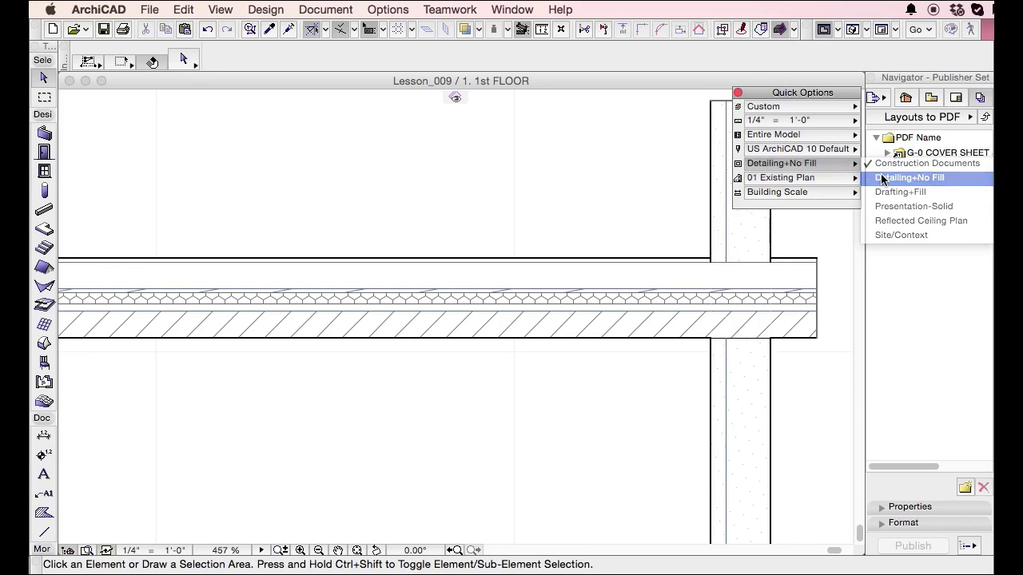
pyautogui.click(723, 267)
pyautogui.press('Escape')
pyautogui.scroll(5, 826, 263)
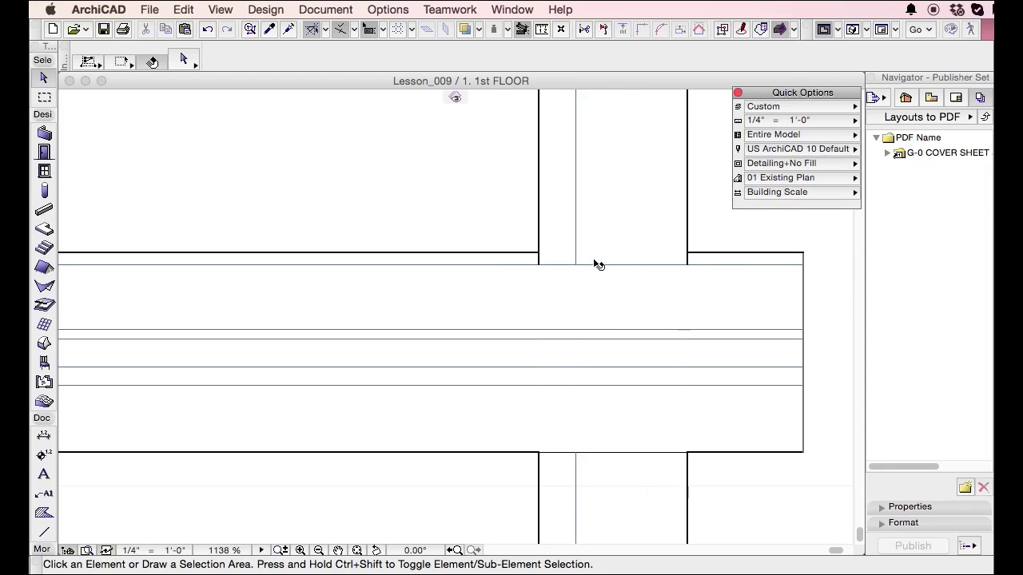
# - Switch the model view options to Drafting+Fill and inspect the wall fills around the upper-right intersection
pyautogui.click(797, 164)
pyautogui.click(895, 192)
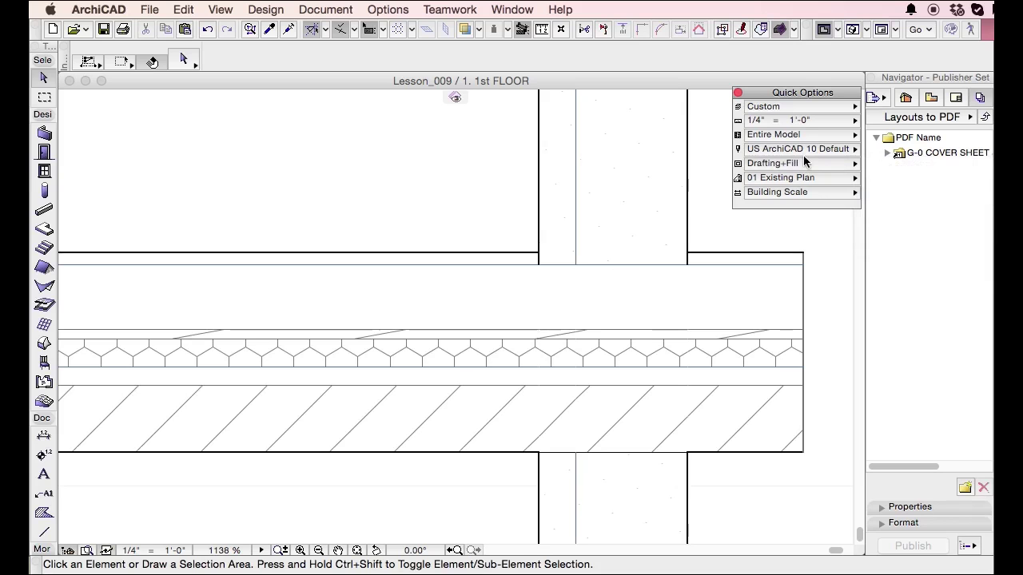
pyautogui.scroll(-2, 496, 150)
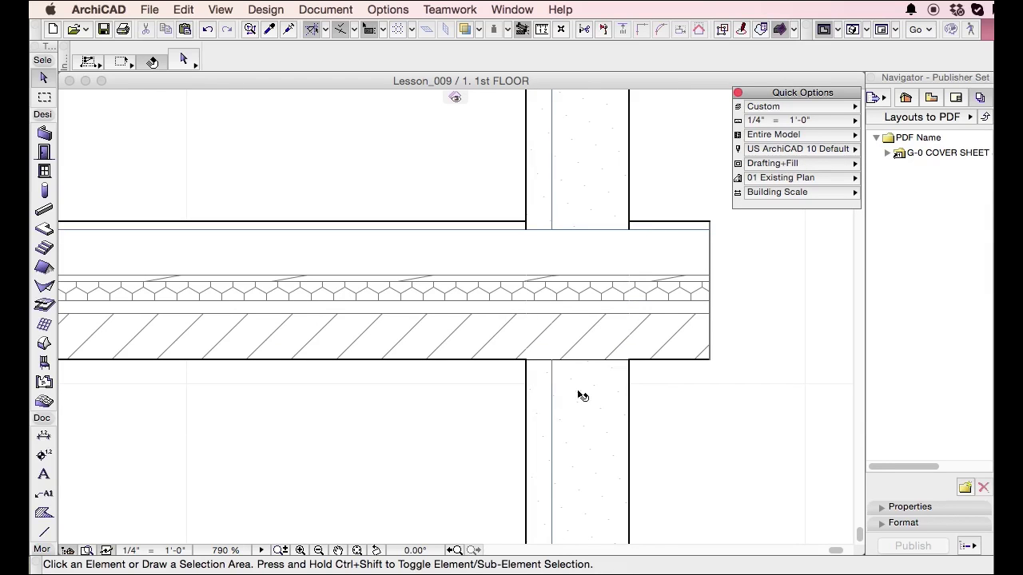
pyautogui.scroll(4, 663, 415)
pyautogui.click(536, 397)
pyautogui.scroll(-7, 536, 383)
pyautogui.click(583, 388)
pyautogui.scroll(-1, 564, 320)
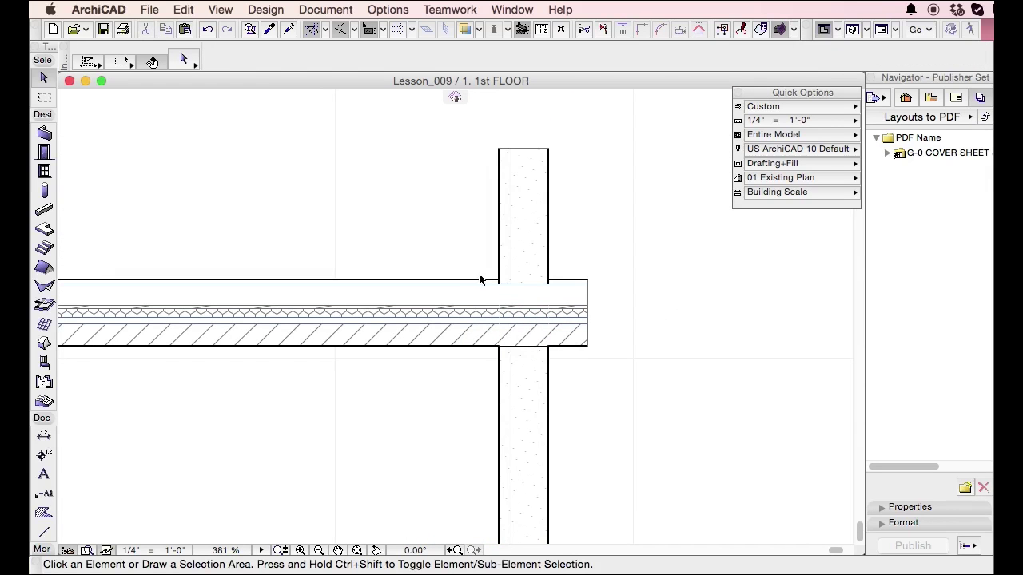
pyautogui.scroll(3, 493, 279)
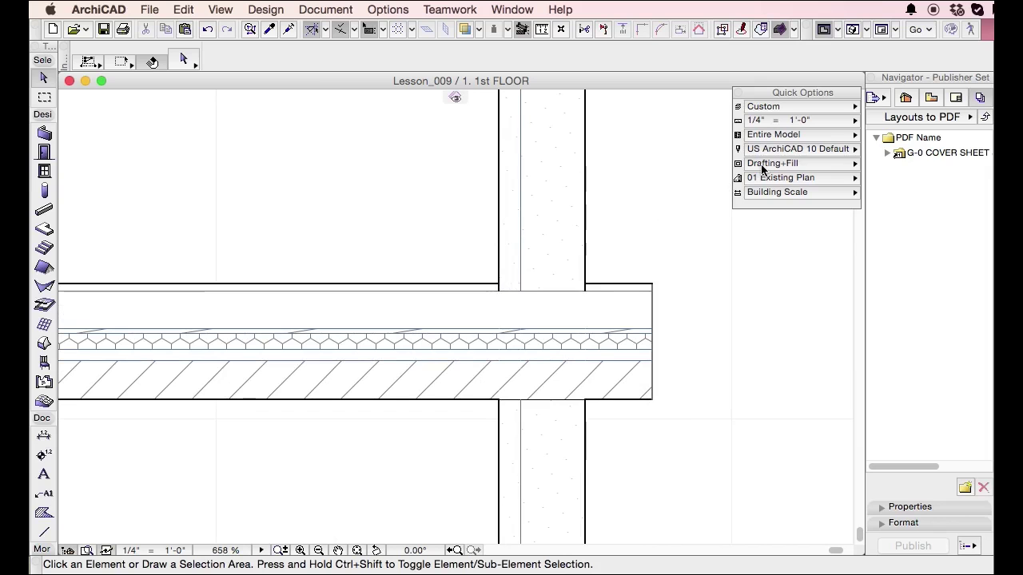
# - Compare the intersection in Detailing+No Fill, and return to the Drafting+Fill combination
pyautogui.click(763, 164)
pyautogui.click(910, 178)
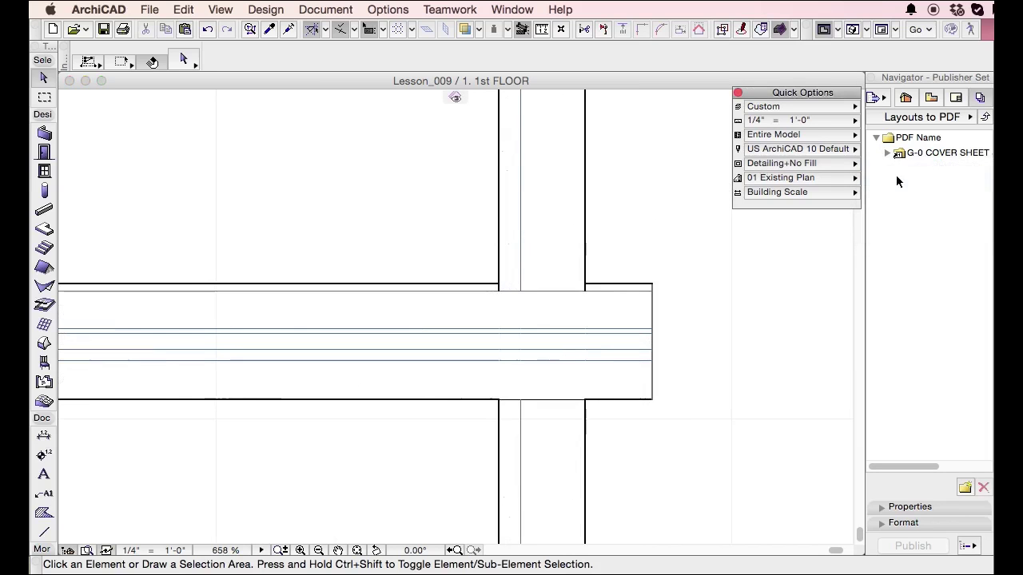
pyautogui.click(755, 165)
pyautogui.click(883, 192)
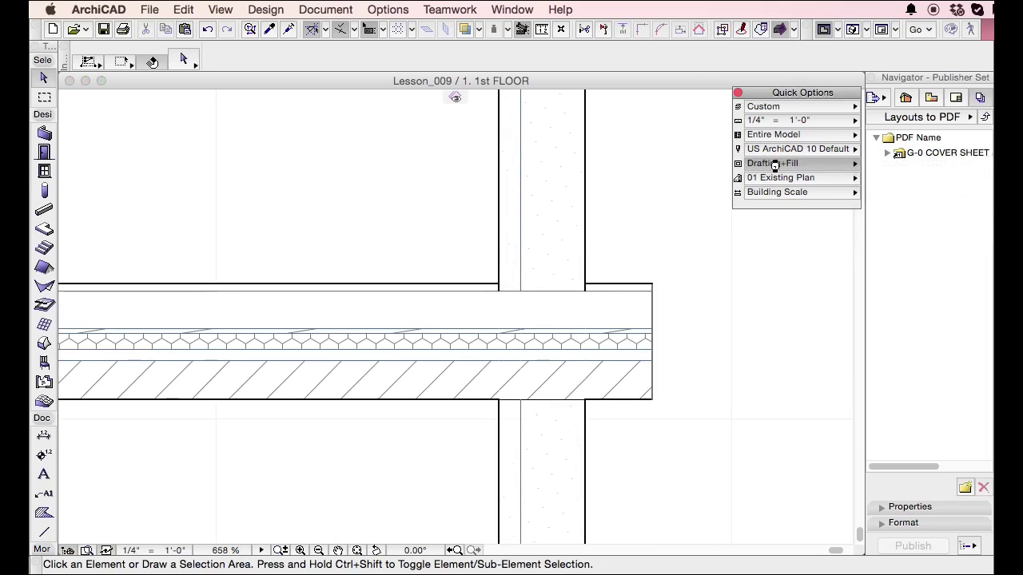
# - Apply the Presentation-Solid model view option combination and examine the solid walls and their intersections
pyautogui.click(794, 164)
pyautogui.click(914, 210)
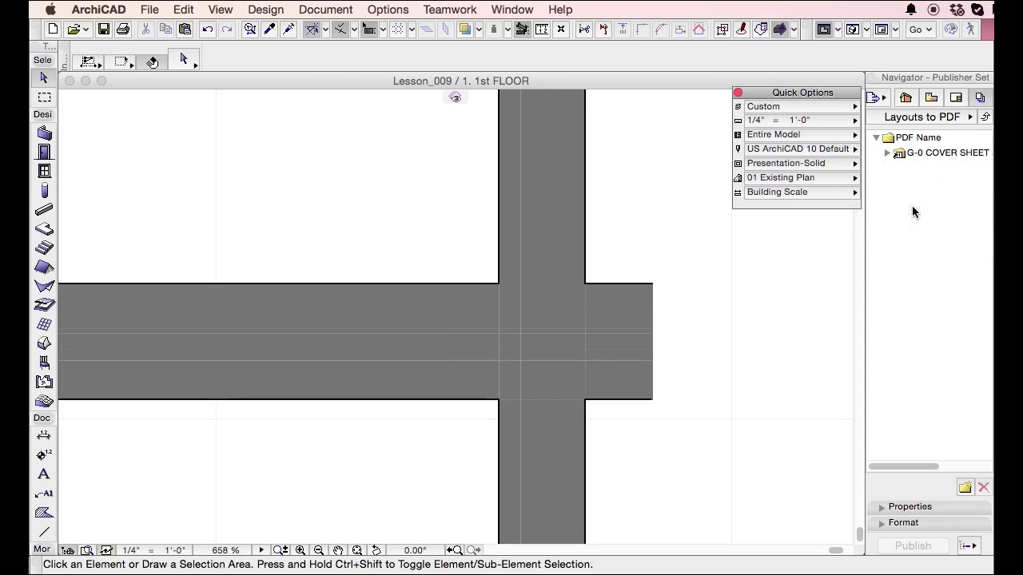
pyautogui.scroll(-5, 584, 207)
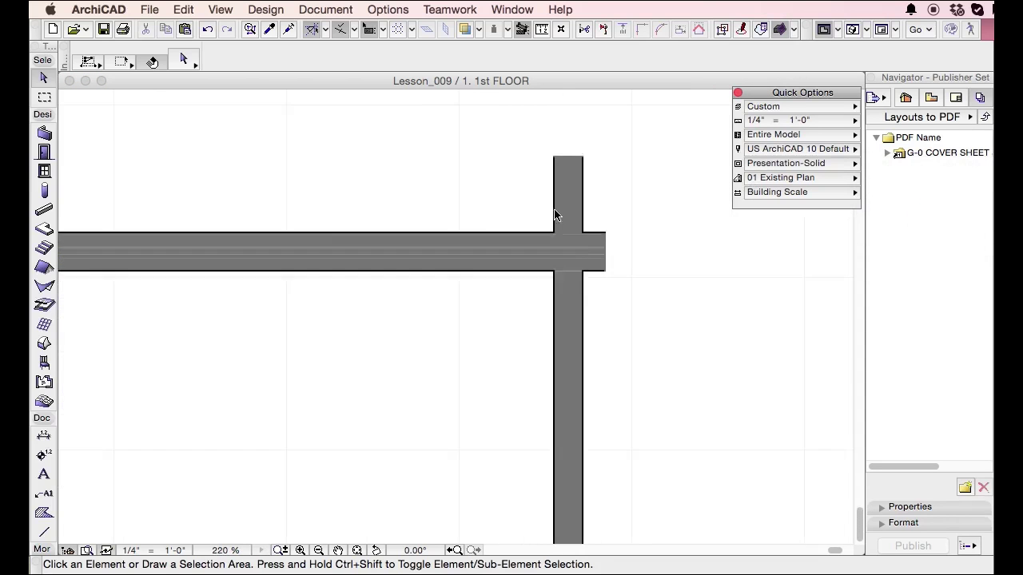
pyautogui.scroll(-3, 688, 223)
pyautogui.scroll(8, 652, 229)
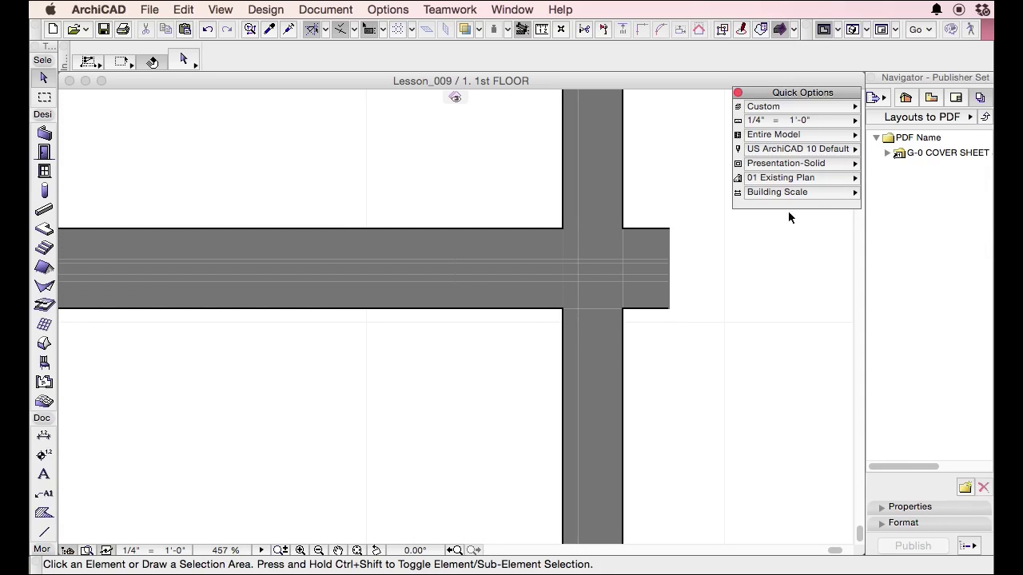
pyautogui.click(832, 162)
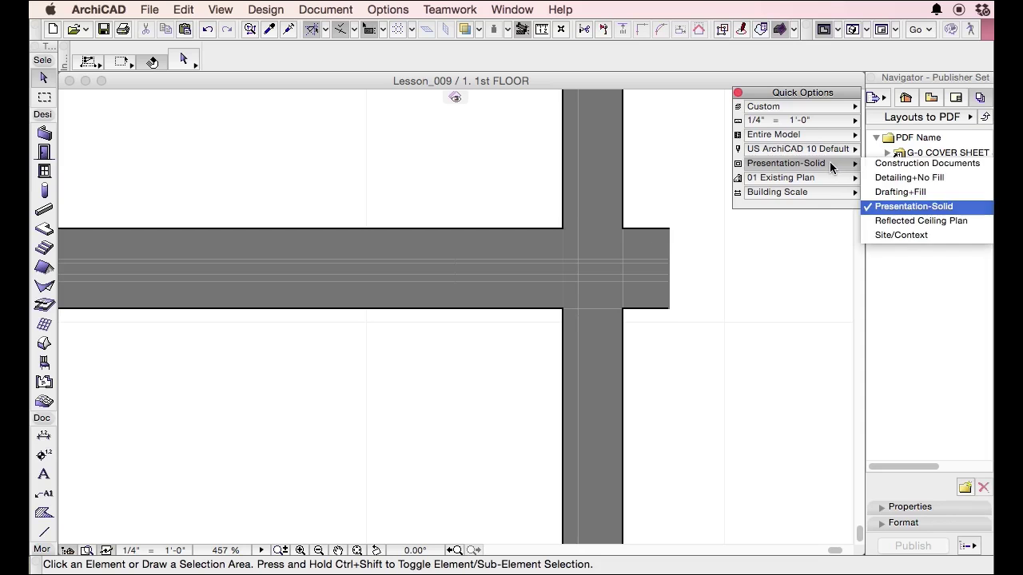
pyautogui.click(829, 161)
pyautogui.scroll(-6, 612, 177)
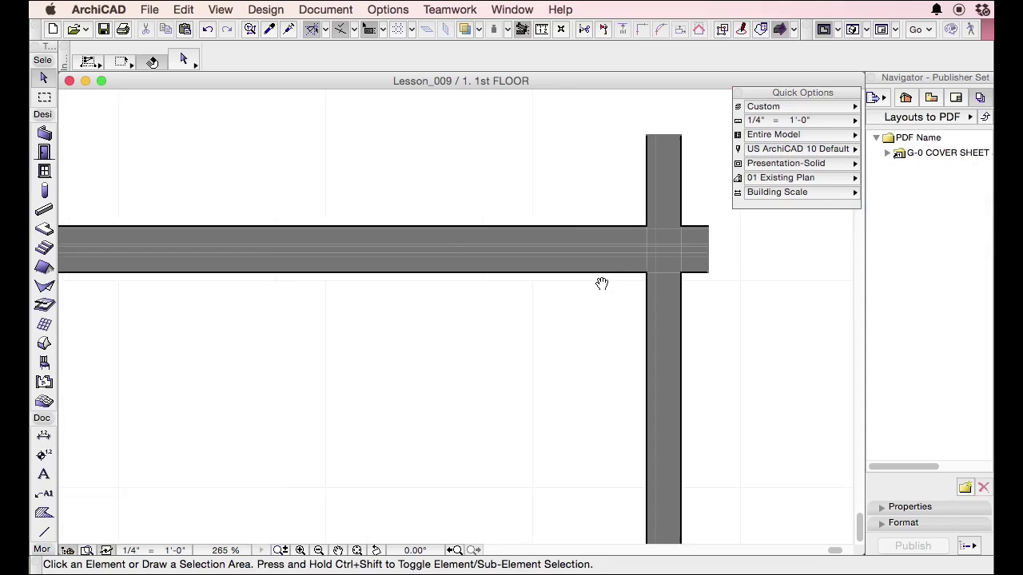
pyautogui.scroll(-2, 516, 279)
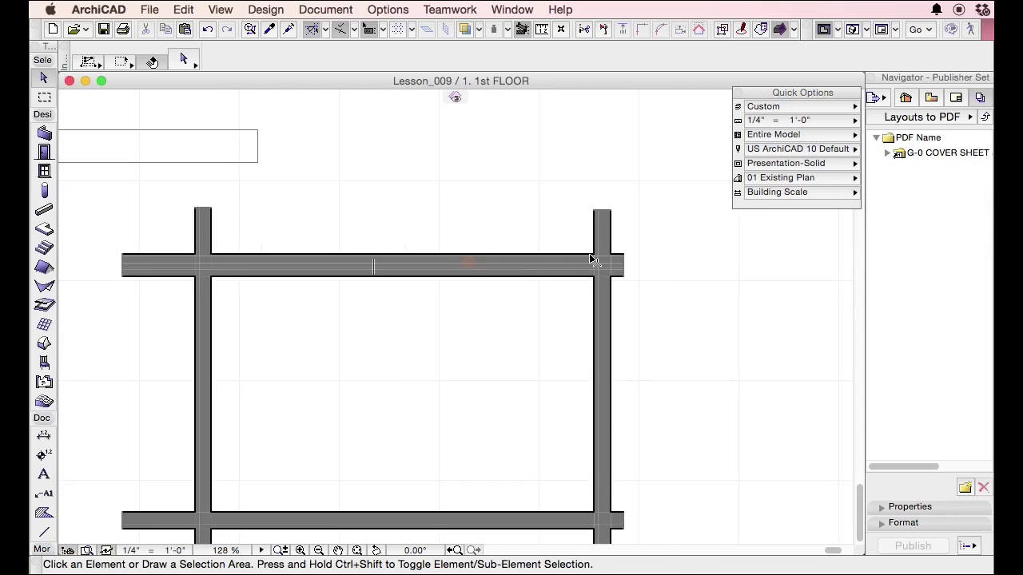
pyautogui.scroll(10, 595, 250)
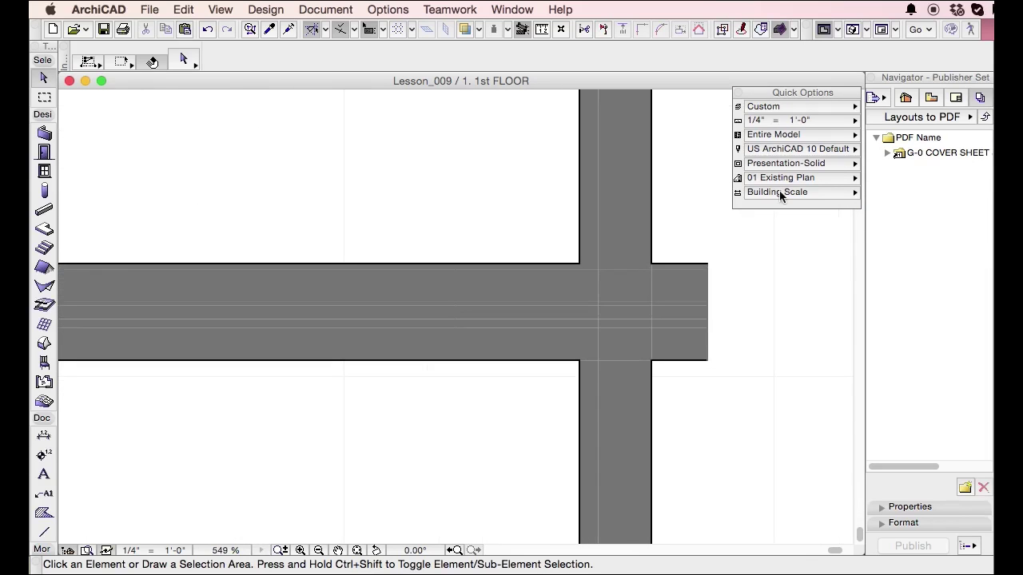
# - Apply the Reflected Ceiling Plan combination and check the individual walls at the upper-right intersection
pyautogui.click(794, 163)
pyautogui.click(943, 222)
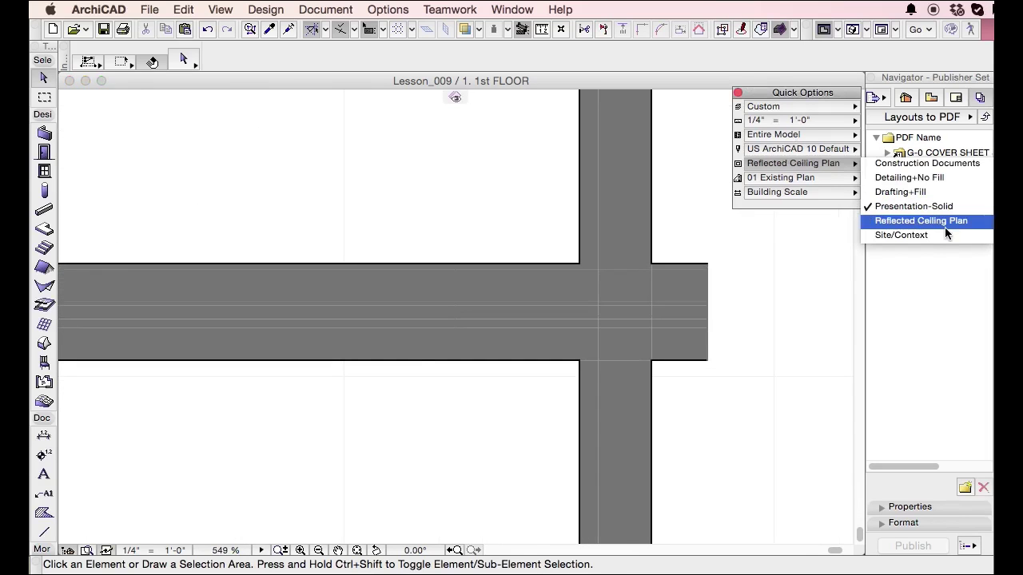
pyautogui.click(944, 223)
pyautogui.scroll(-8, 667, 227)
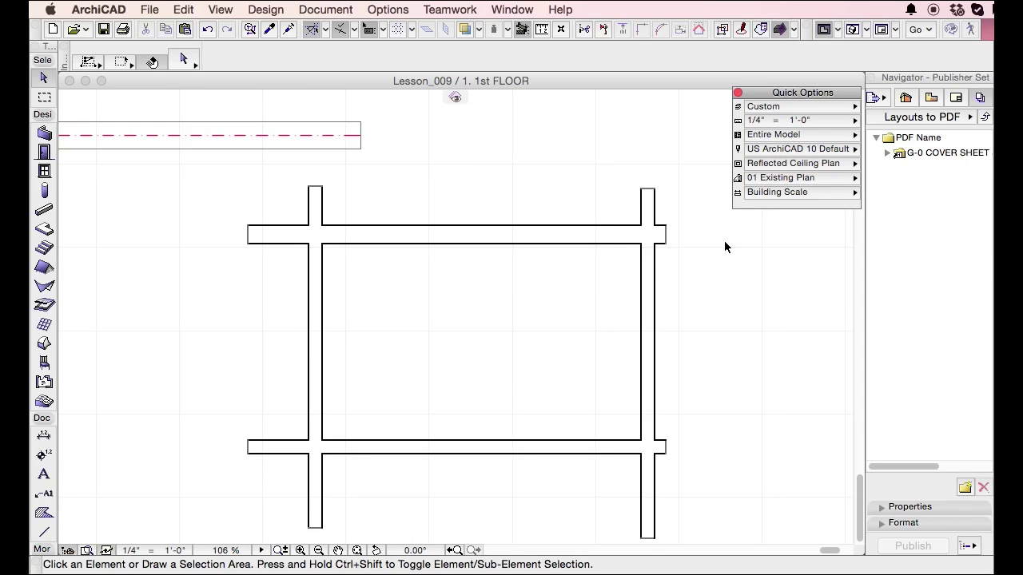
pyautogui.scroll(8, 692, 221)
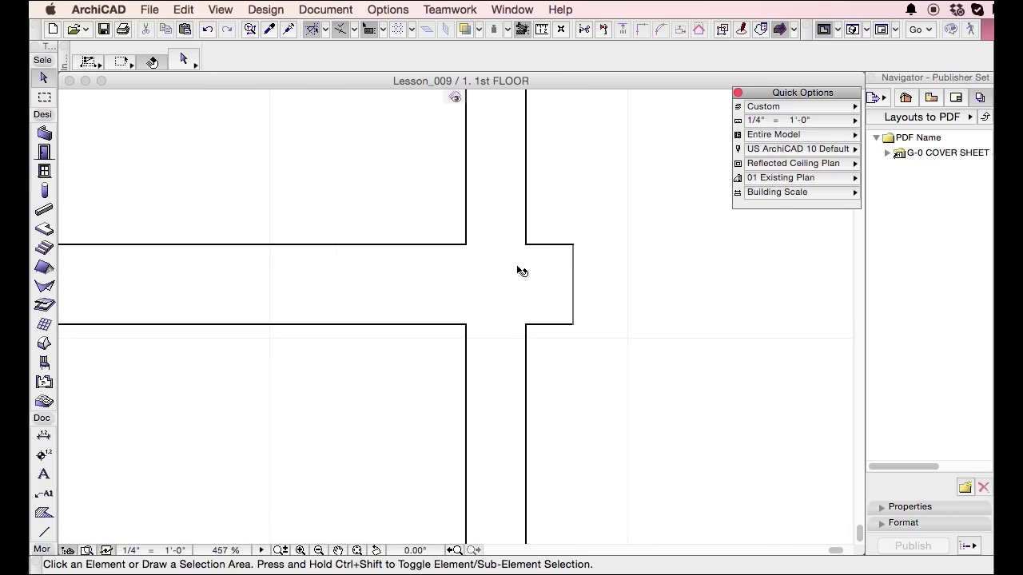
pyautogui.click(505, 337)
pyautogui.click(429, 299)
pyautogui.click(510, 366)
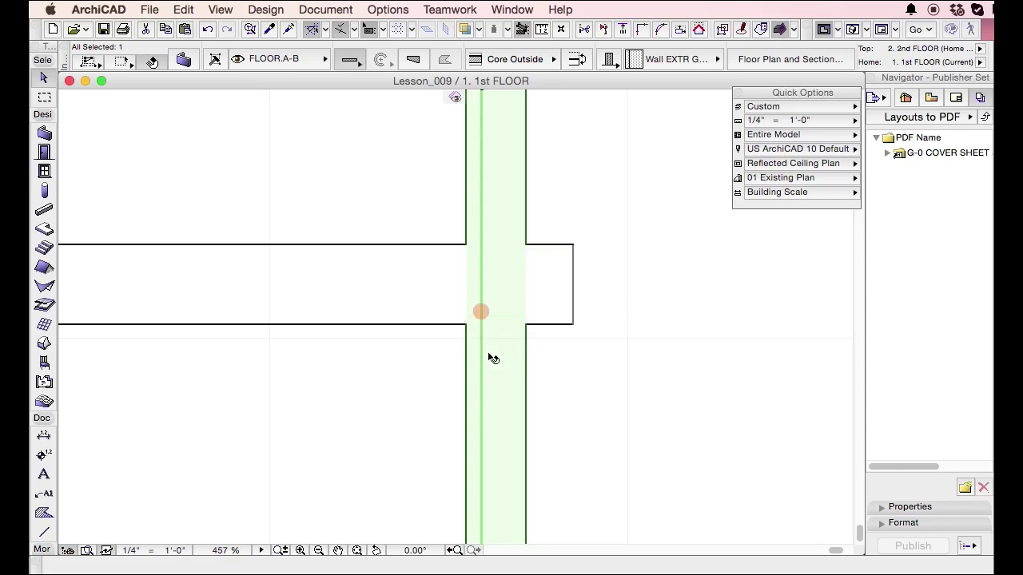
pyautogui.click(551, 346)
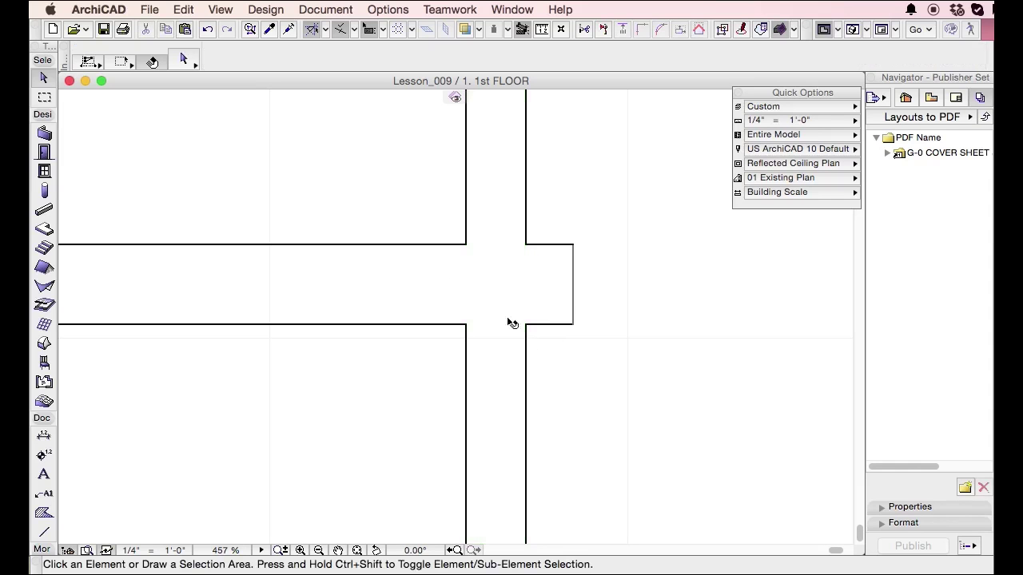
pyautogui.scroll(-3, 603, 229)
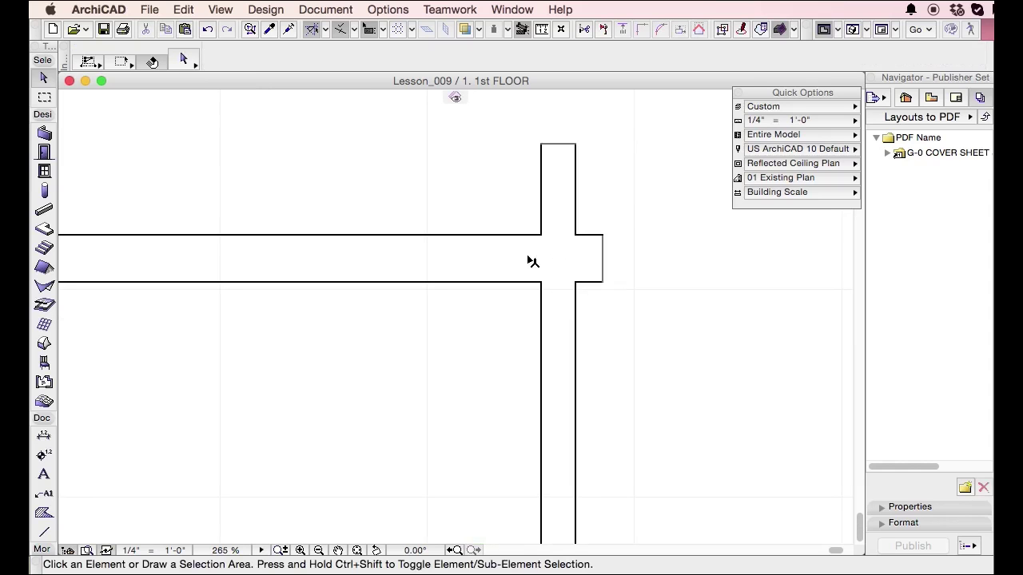
# - Set the model view options to Site/Context and examine the wall intersections and the whole enclosure
pyautogui.click(792, 164)
pyautogui.click(891, 237)
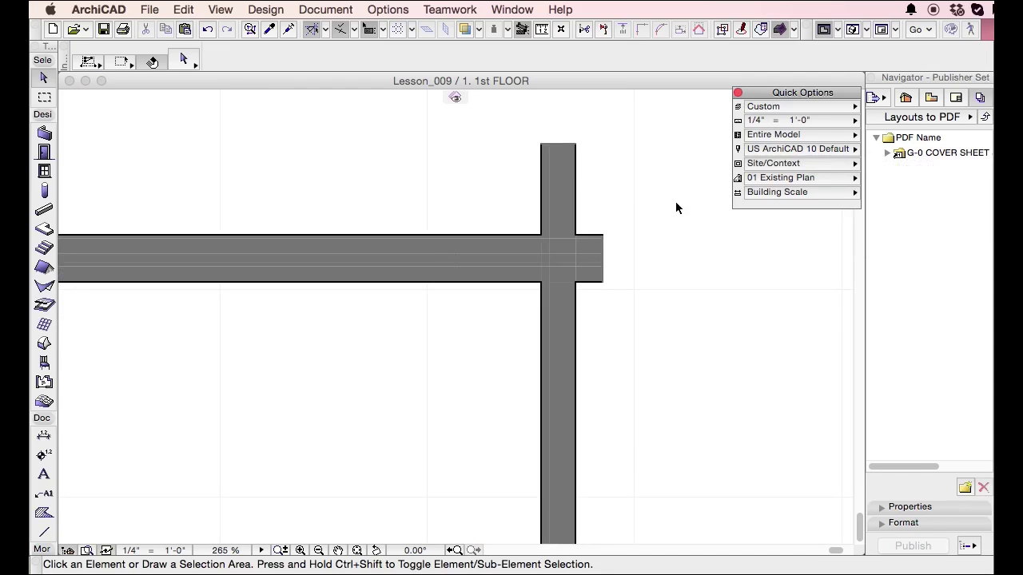
pyautogui.scroll(-5, 639, 205)
pyautogui.scroll(10, 618, 206)
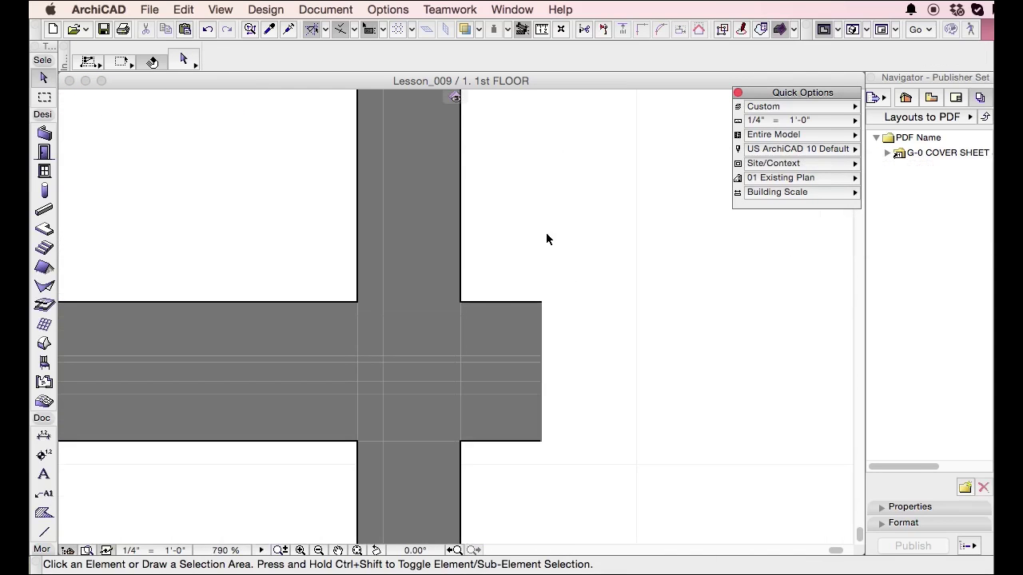
pyautogui.scroll(-3, 460, 293)
pyautogui.scroll(9, 399, 309)
pyautogui.scroll(-5, 577, 220)
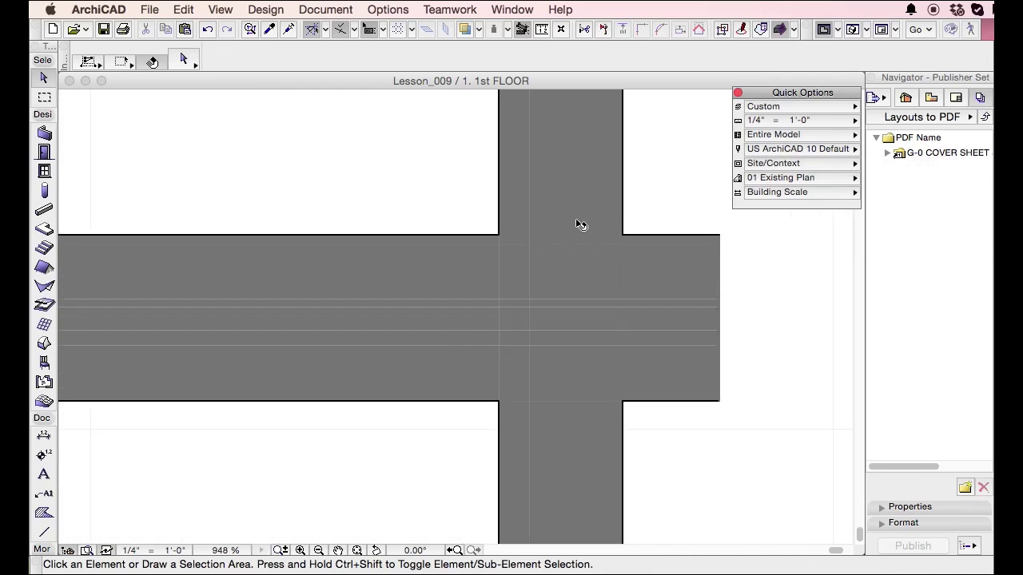
pyautogui.scroll(-13, 617, 223)
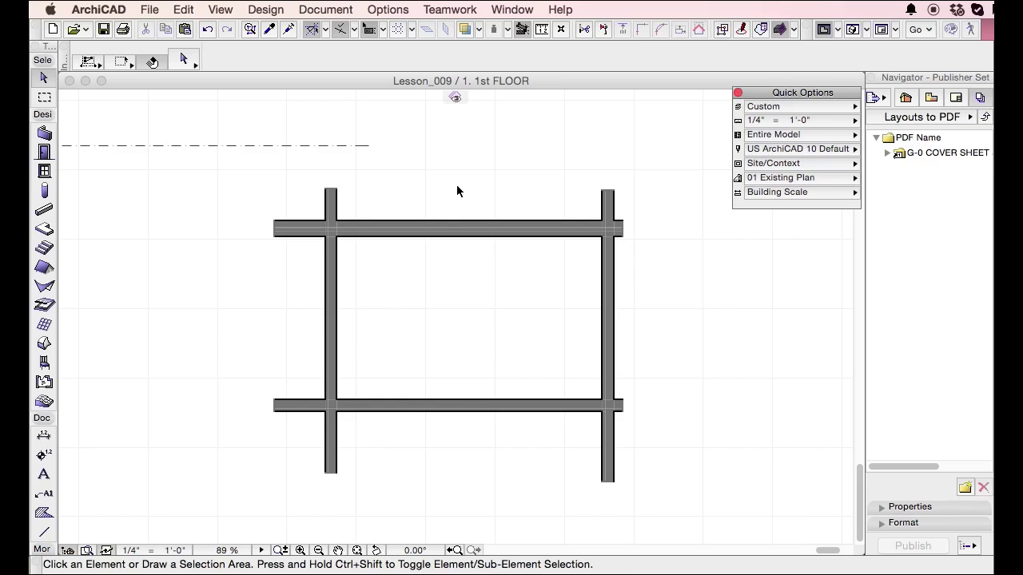
# - Place a 3' by 6'-8" D1 18 door in the left vertical wall below the upper wall, swinging outward
pyautogui.click(45, 151)
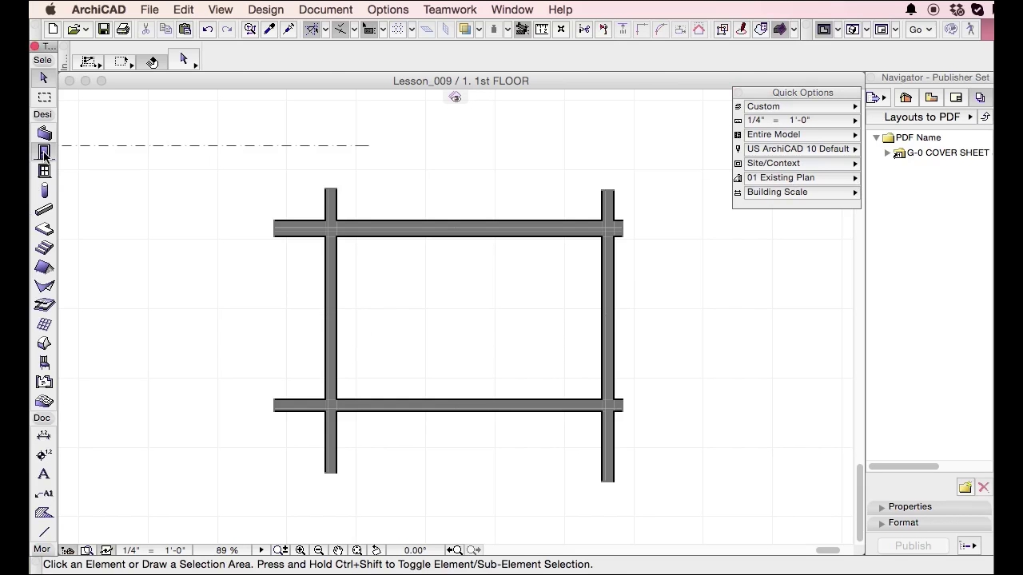
pyautogui.click(331, 282)
pyautogui.click(267, 268)
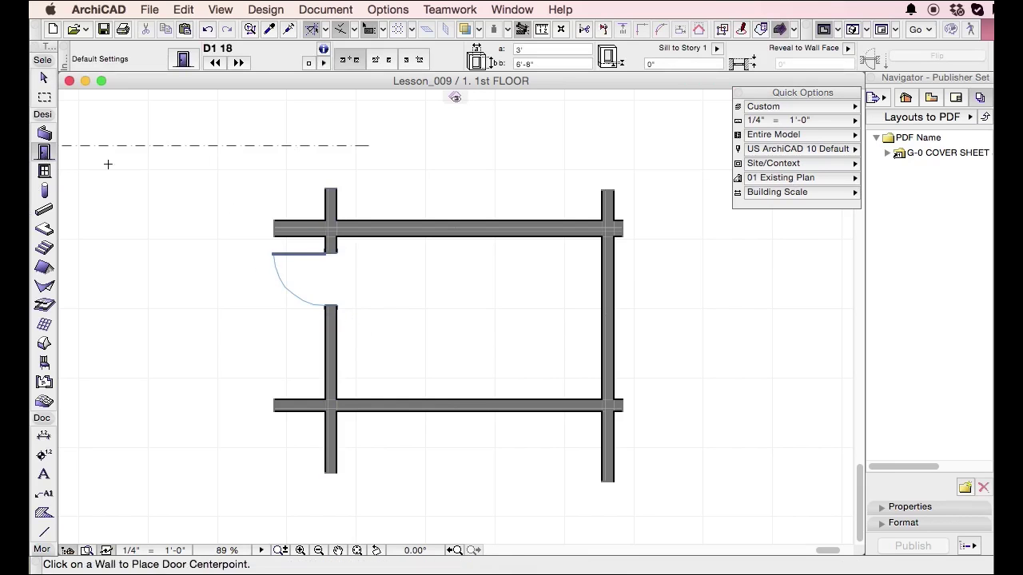
# - Place a 2'-6" by 5' W Double Hung 18 window in the left vertical wall, below the door
pyautogui.click(44, 171)
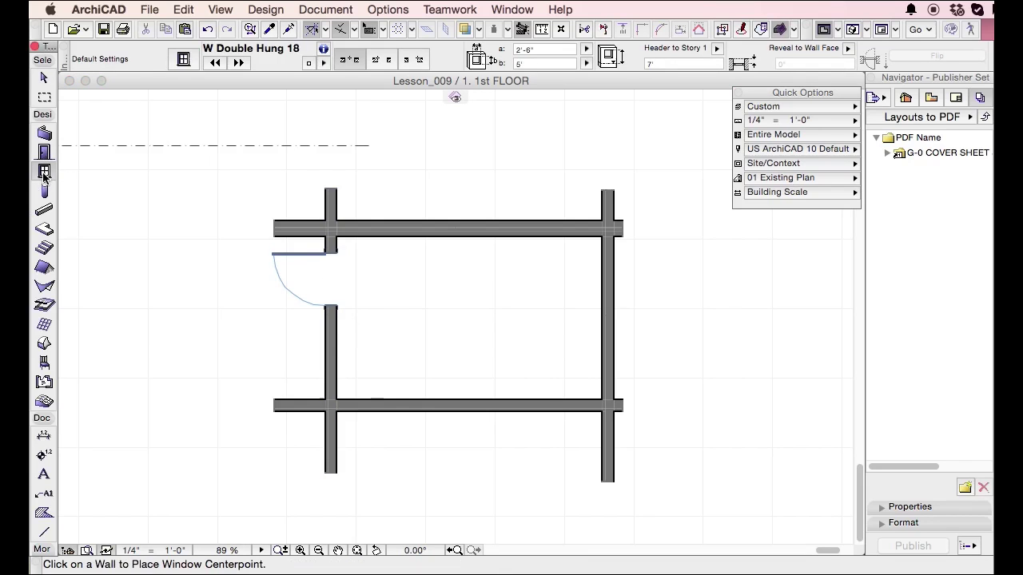
pyautogui.click(330, 345)
pyautogui.click(257, 350)
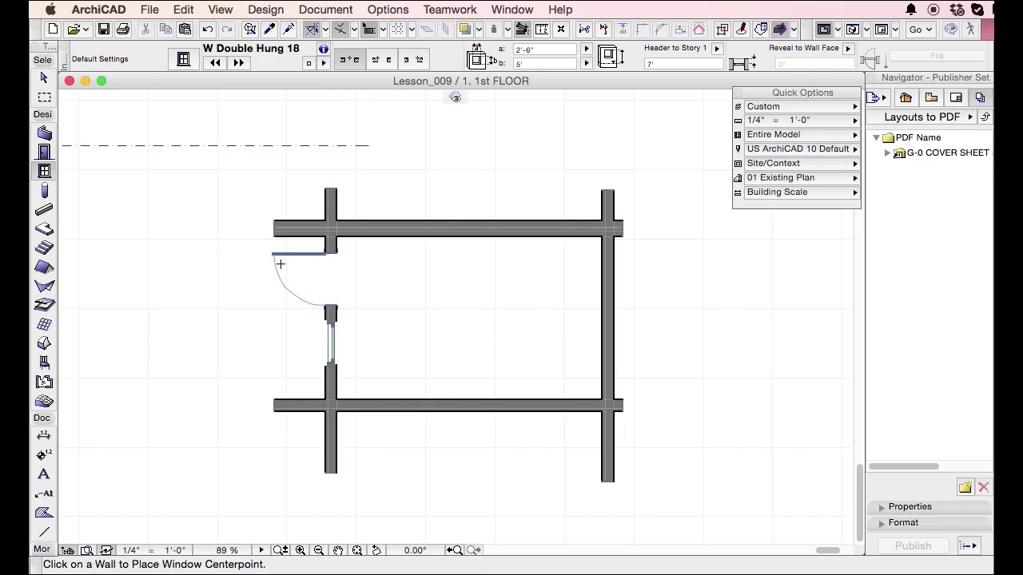
# - Undo the last Quick Layers change on the floor plan to bring back the hidden elevation markers
pyautogui.scroll(-3, 527, 293)
pyautogui.scroll(-5, 569, 240)
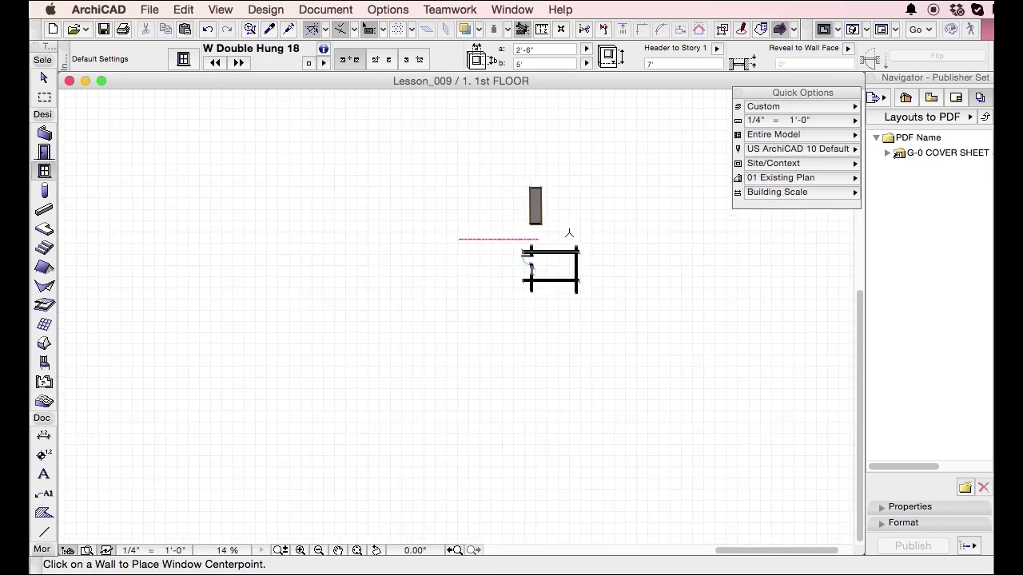
pyautogui.press('Escape')
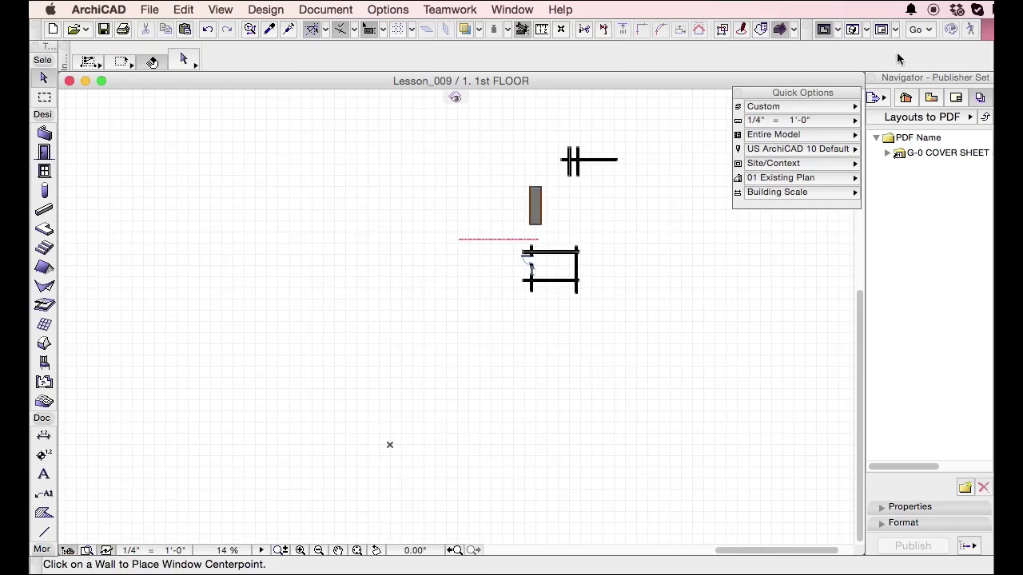
pyautogui.press('super+alt+l')
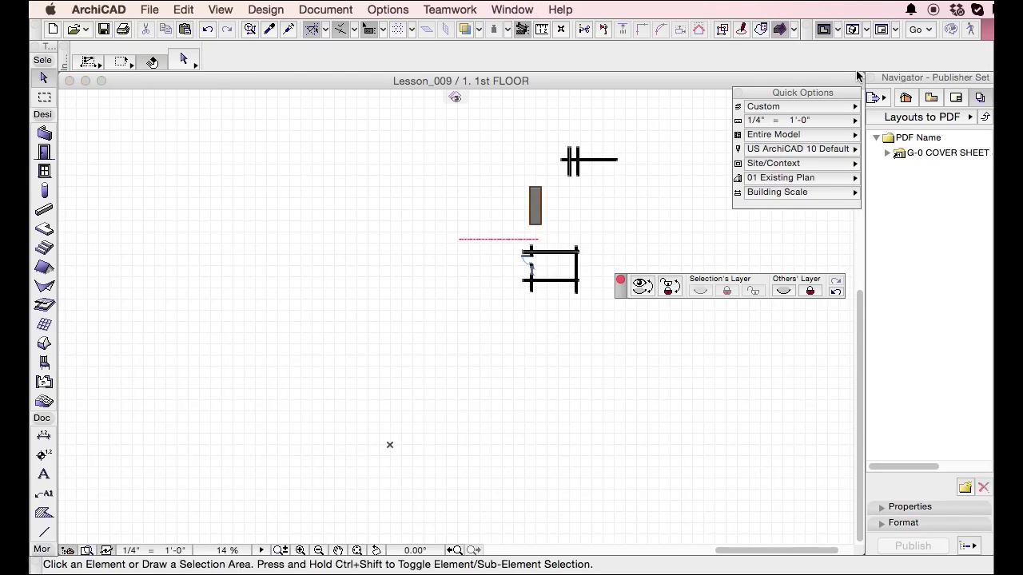
pyautogui.click(836, 291)
# - Open the West Elevation view from its marker line on the floor plan
pyautogui.click(367, 199)
pyautogui.rightClick(367, 199)
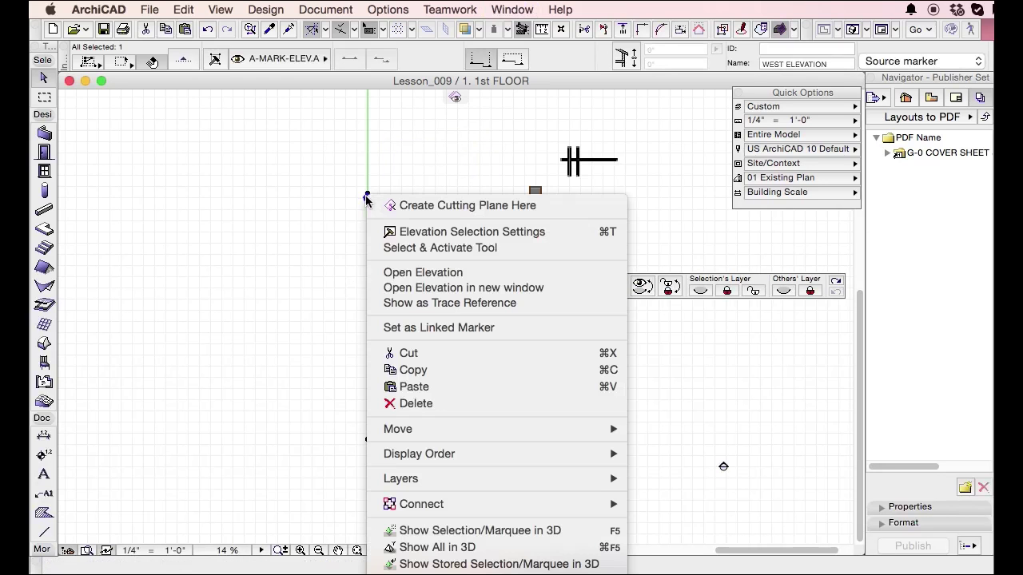
pyautogui.click(468, 275)
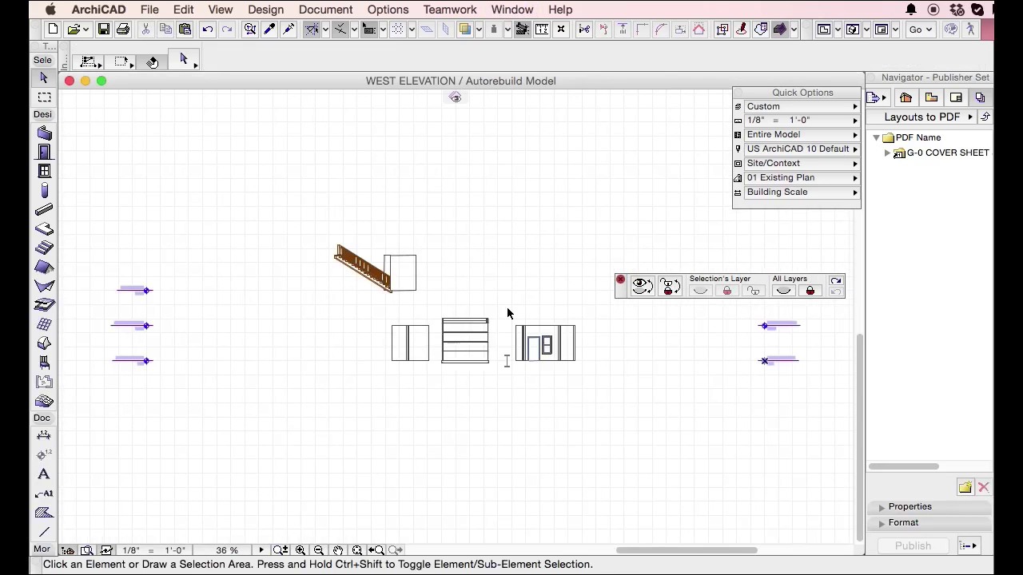
# - Delete the stair, the separate sample walls and all other elements outside the enclosure with the door and window in the elevation
pyautogui.moveTo(265, 283); pyautogui.dragTo(82, 174)
pyautogui.click(466, 493)
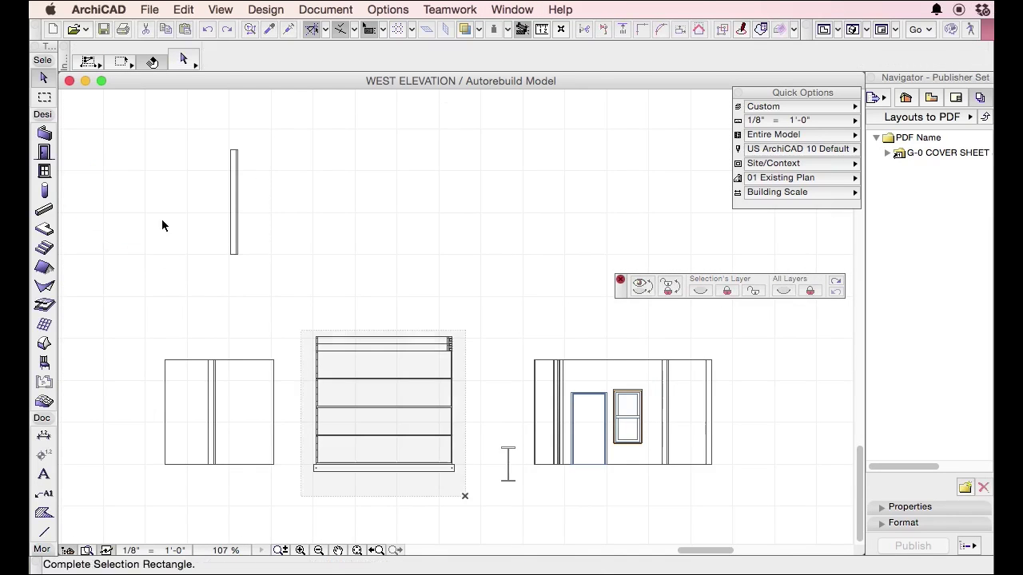
pyautogui.click(112, 132)
pyautogui.press('Delete')
pyautogui.click(511, 503)
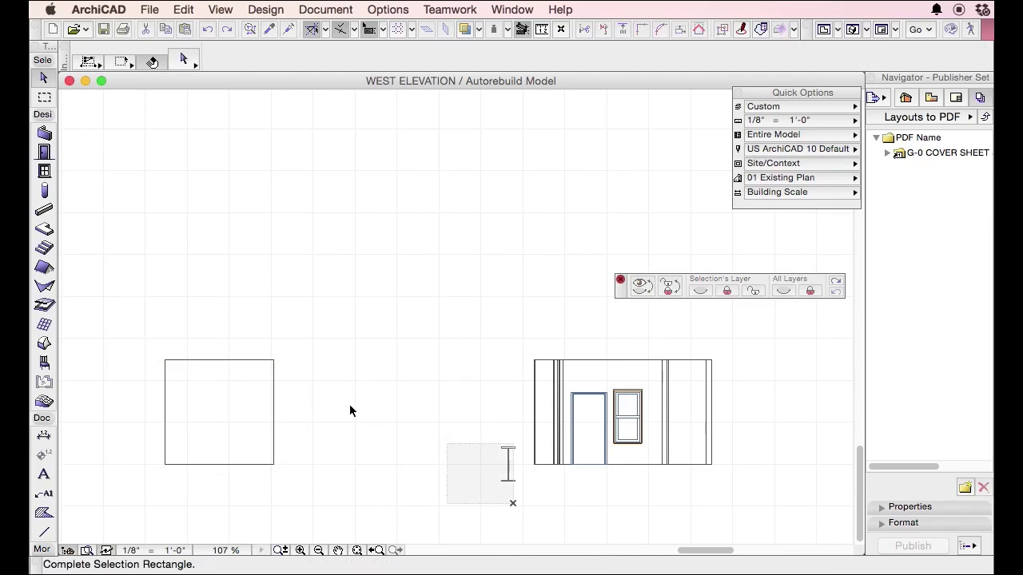
pyautogui.click(163, 346)
pyautogui.press('Delete')
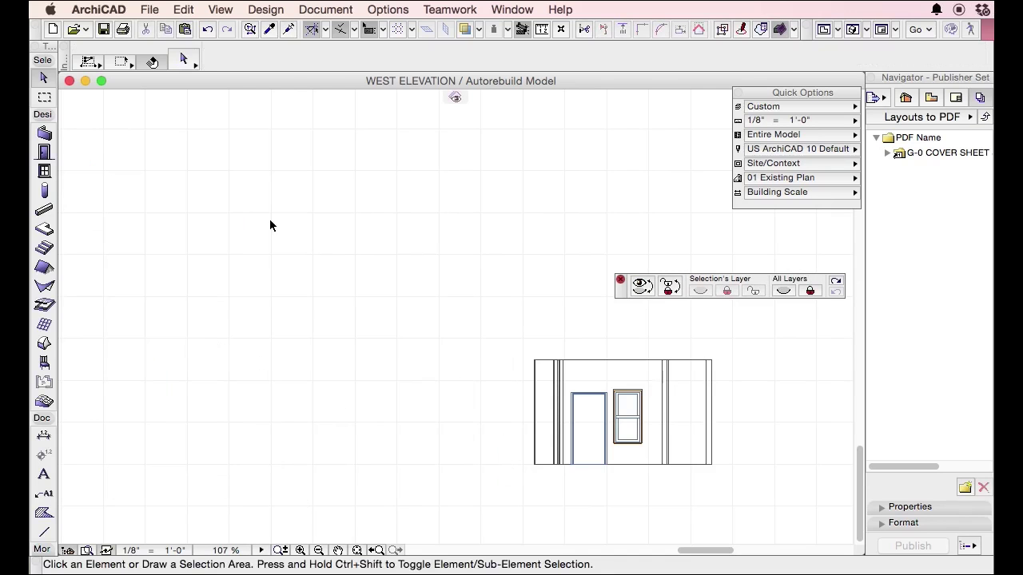
# - Examine the door and window in the west elevation up close and check the door by selecting it
pyautogui.scroll(2, 266, 225)
pyautogui.scroll(-4, 180, 207)
pyautogui.scroll(7, 488, 361)
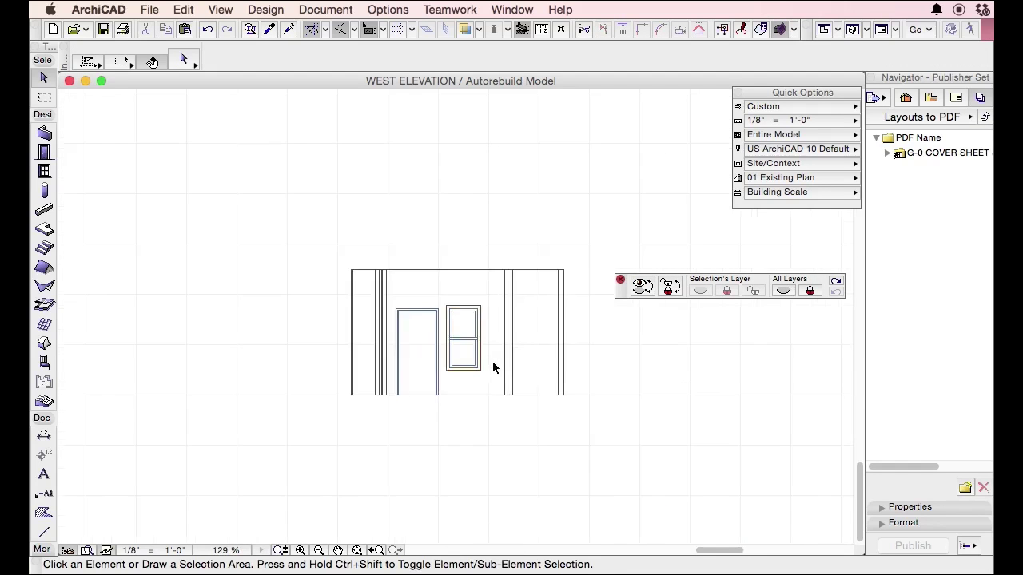
pyautogui.scroll(3, 446, 354)
pyautogui.click(415, 264)
pyautogui.click(421, 261)
pyautogui.click(380, 173)
pyautogui.press('Escape')
pyautogui.click(341, 189)
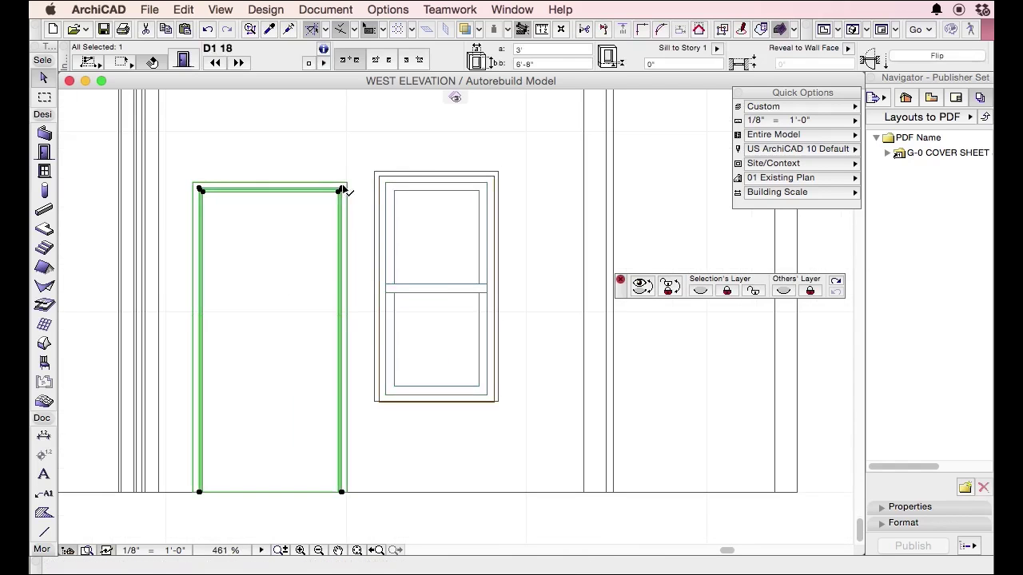
pyautogui.press('Escape')
pyautogui.scroll(-4, 457, 253)
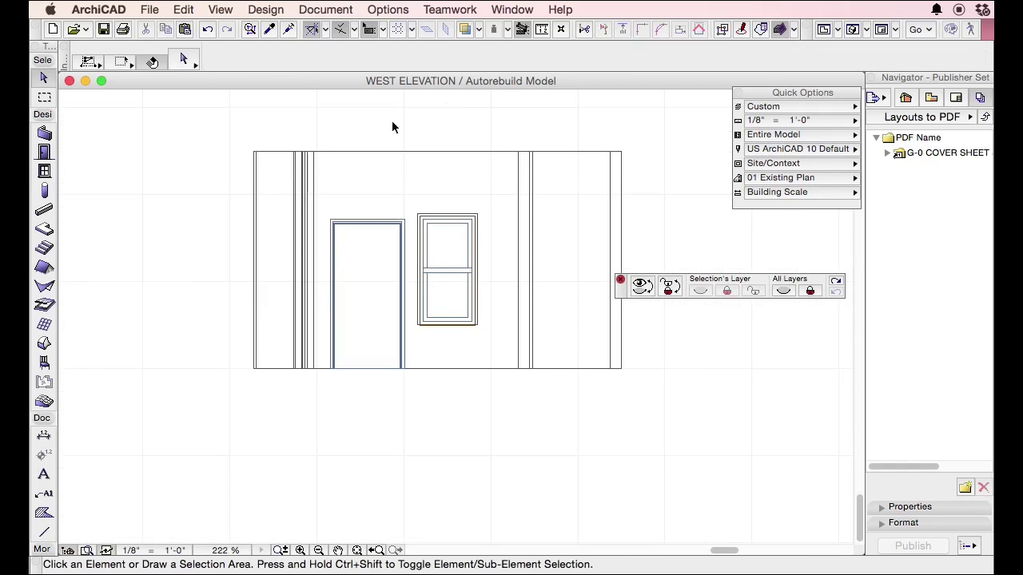
# - Compare the library part settings of the model view option combinations, including opening lines in 3D projections, and leave without applying any
pyautogui.click(301, 9)
pyautogui.moveTo(403, 119)
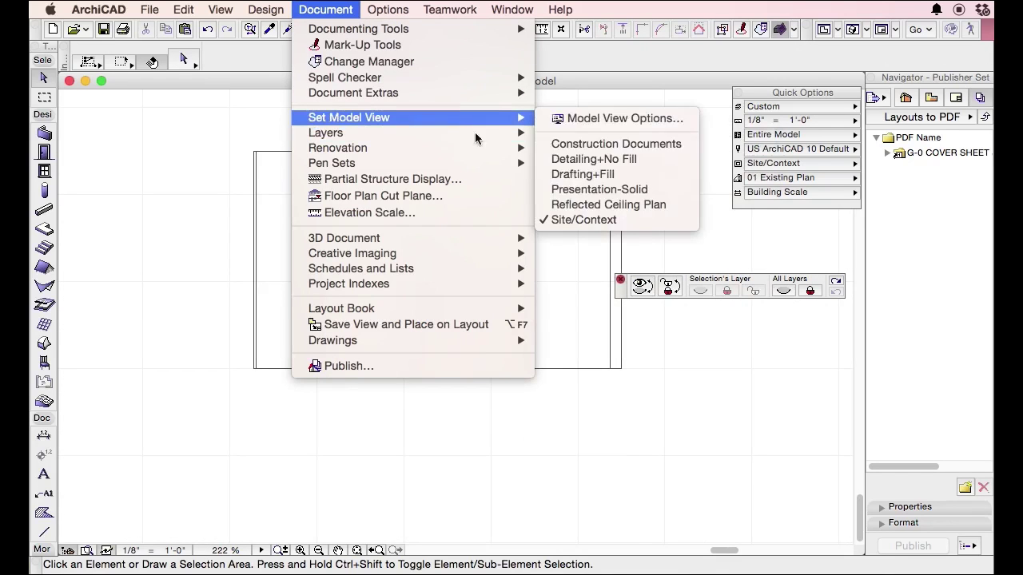
pyautogui.click(614, 120)
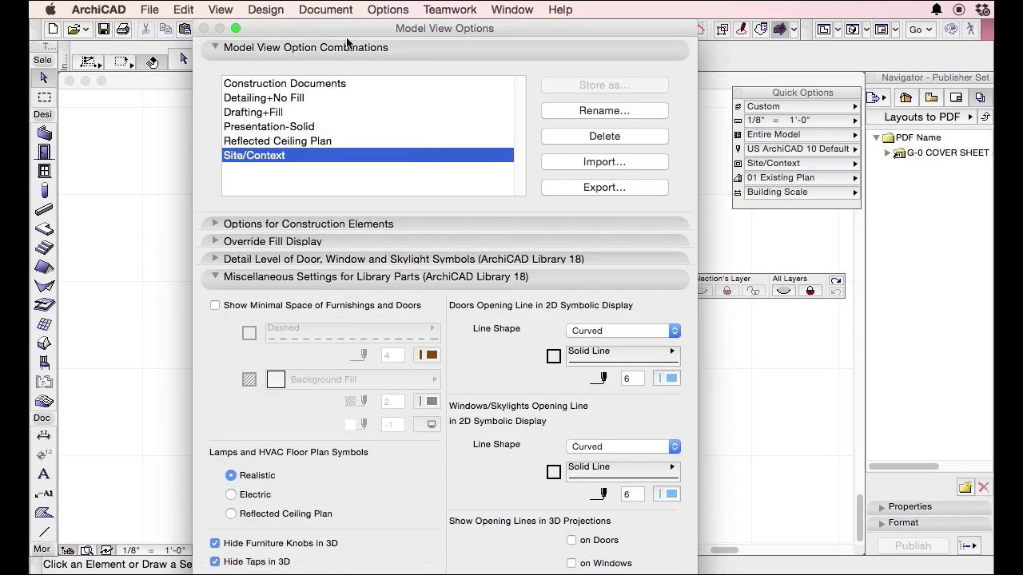
pyautogui.click(327, 85)
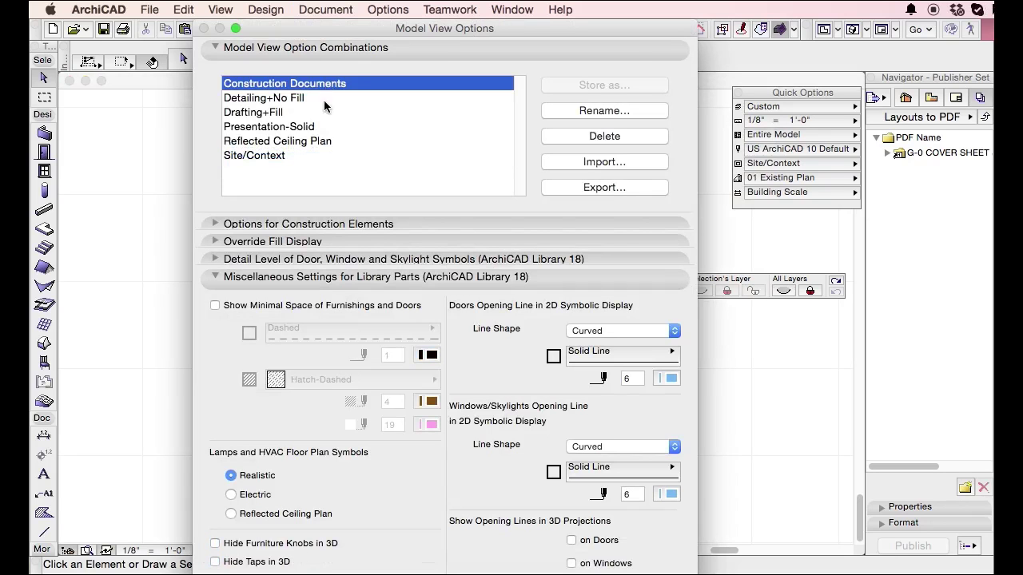
pyautogui.click(324, 99)
pyautogui.click(322, 113)
pyautogui.click(321, 97)
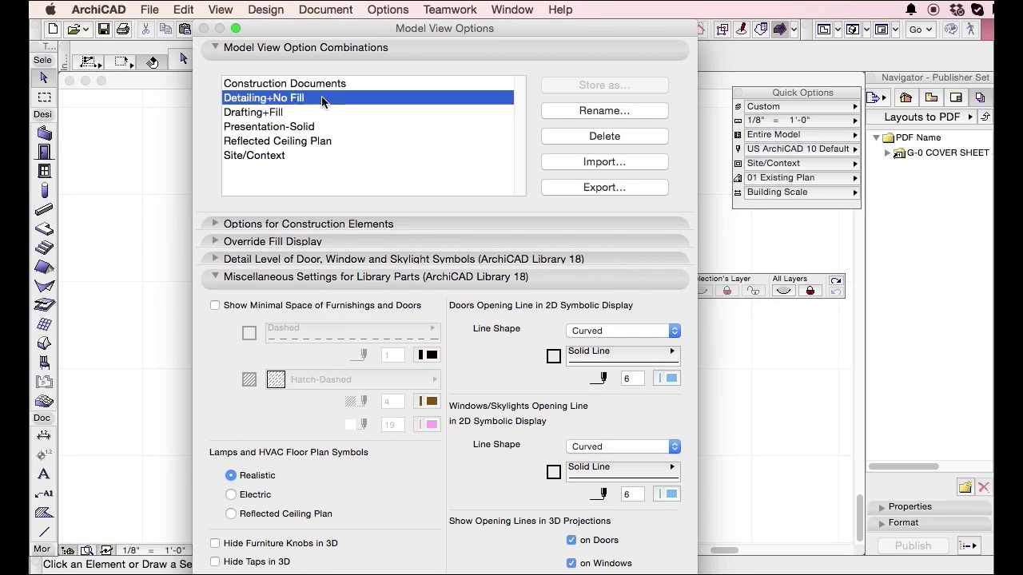
pyautogui.click(311, 113)
pyautogui.click(312, 127)
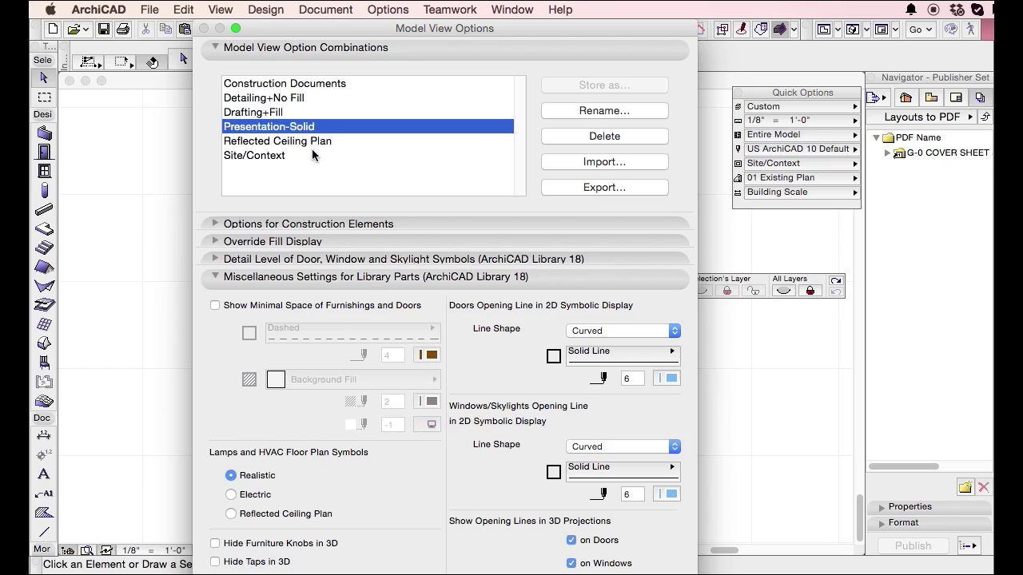
pyautogui.click(312, 141)
pyautogui.click(309, 140)
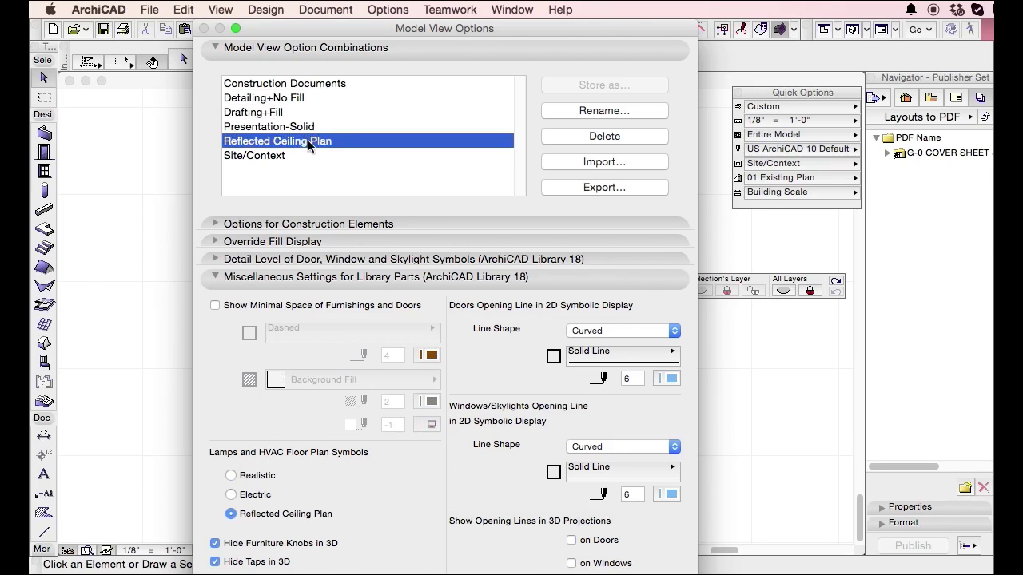
pyautogui.press('Escape')
# - Apply the Presentation-Solid combination to the west elevation and examine the opening lines on the door and window
pyautogui.click(807, 166)
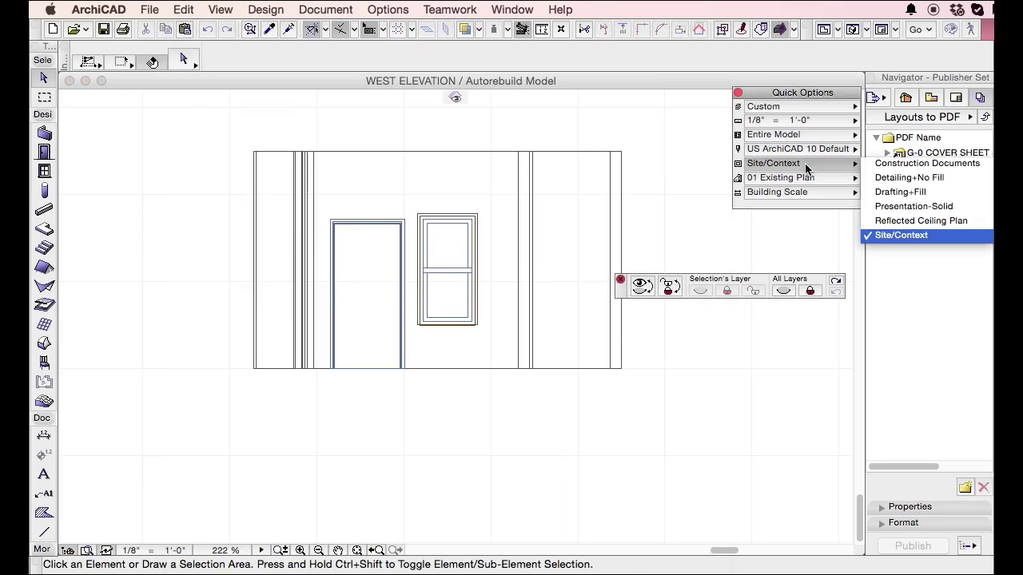
pyautogui.click(887, 205)
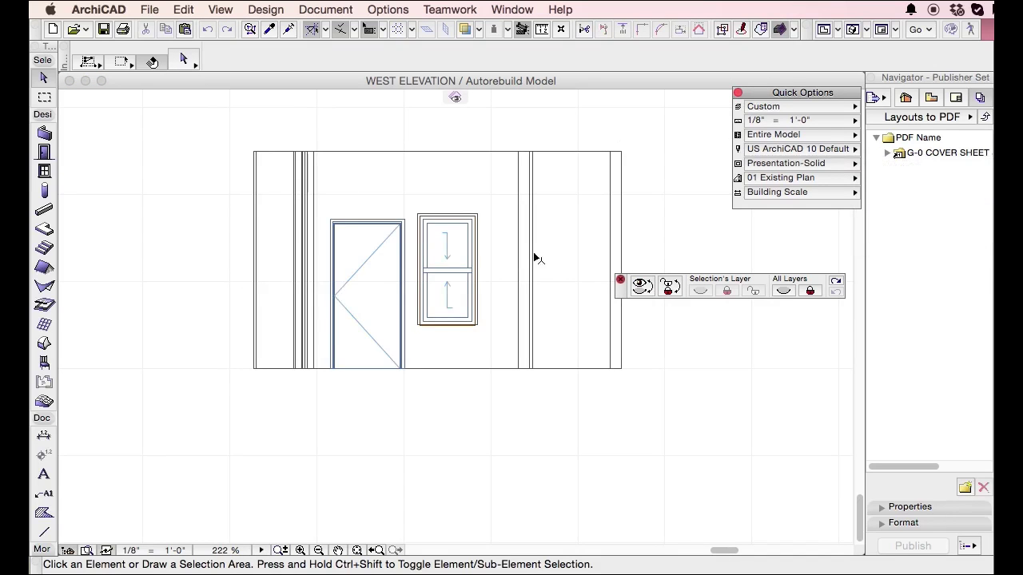
pyautogui.scroll(5, 400, 276)
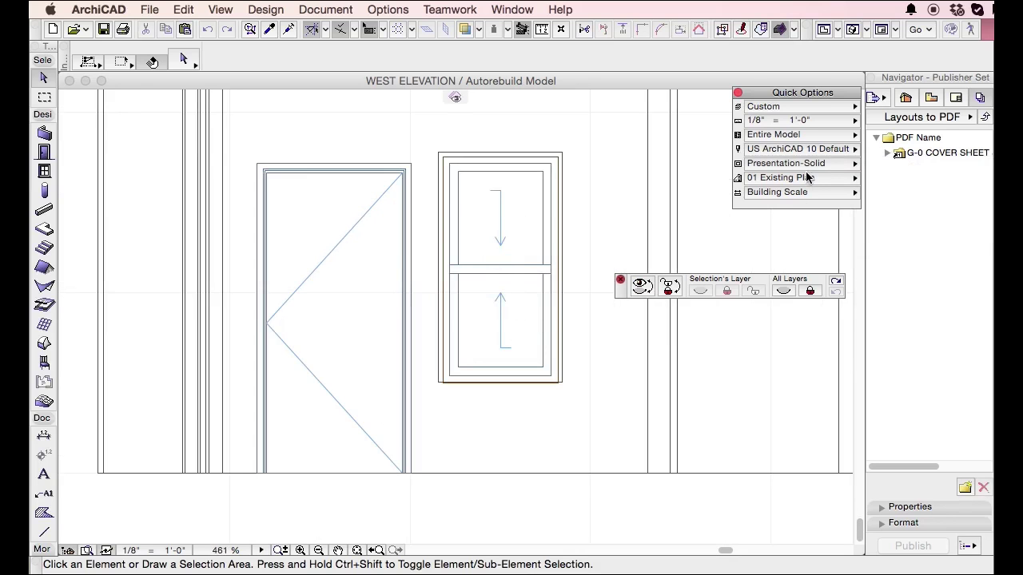
# - Set the opening lines in 3D projections to Dashed on both the opening and opposite sides, with Handle line orientation
pyautogui.click(388, 10)
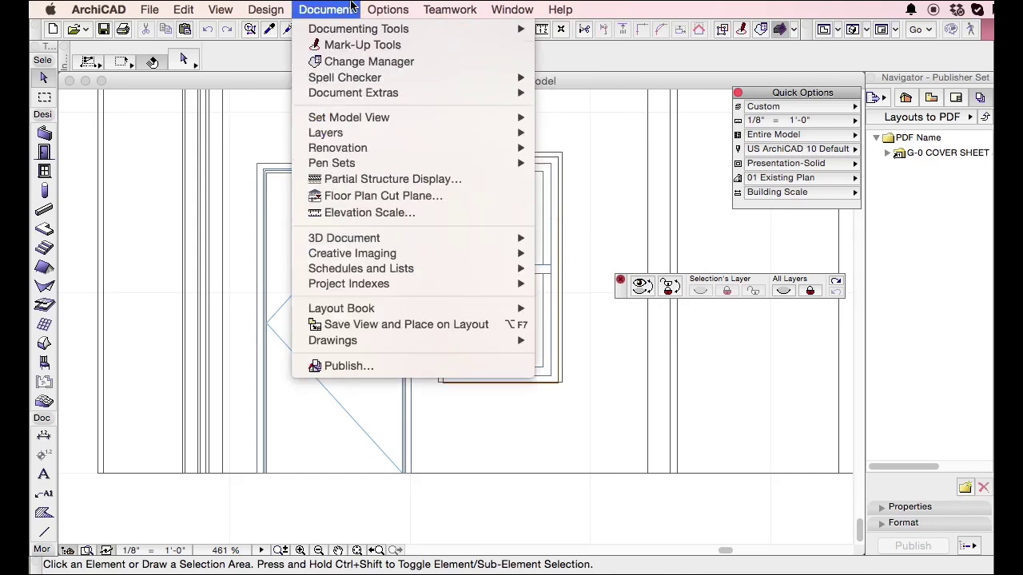
pyautogui.moveTo(394, 121)
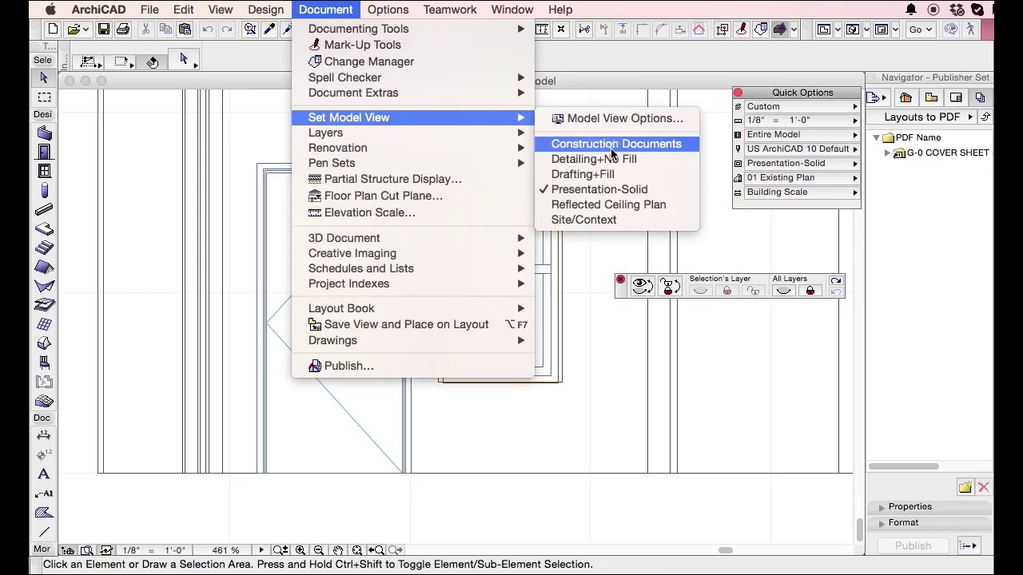
pyautogui.click(574, 119)
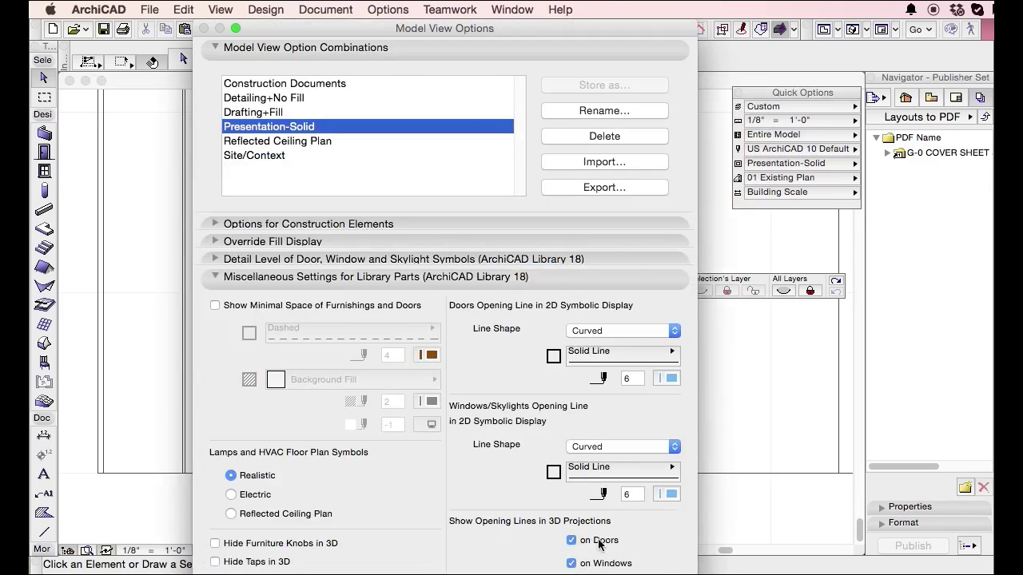
pyautogui.click(393, 50)
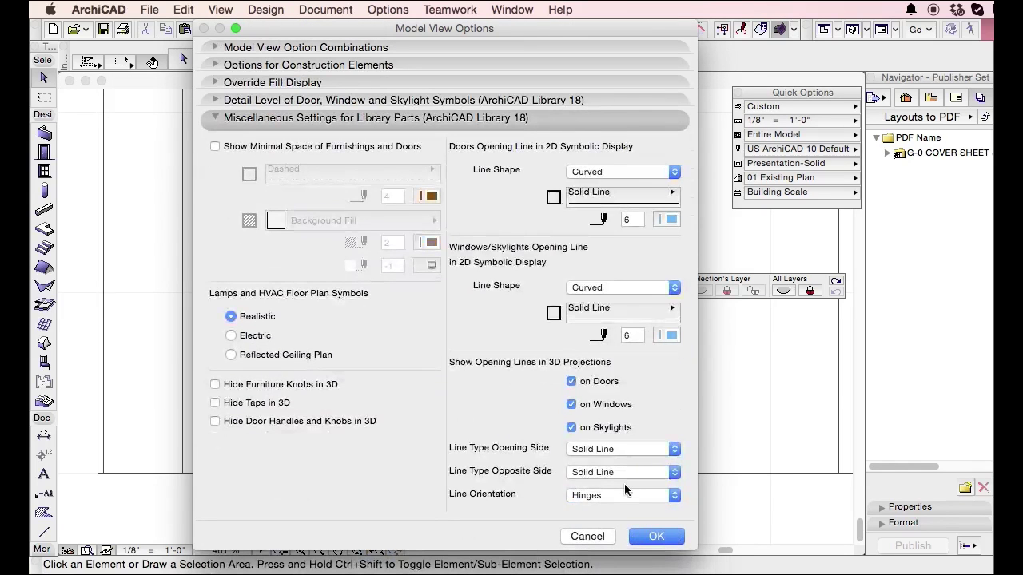
pyautogui.click(616, 473)
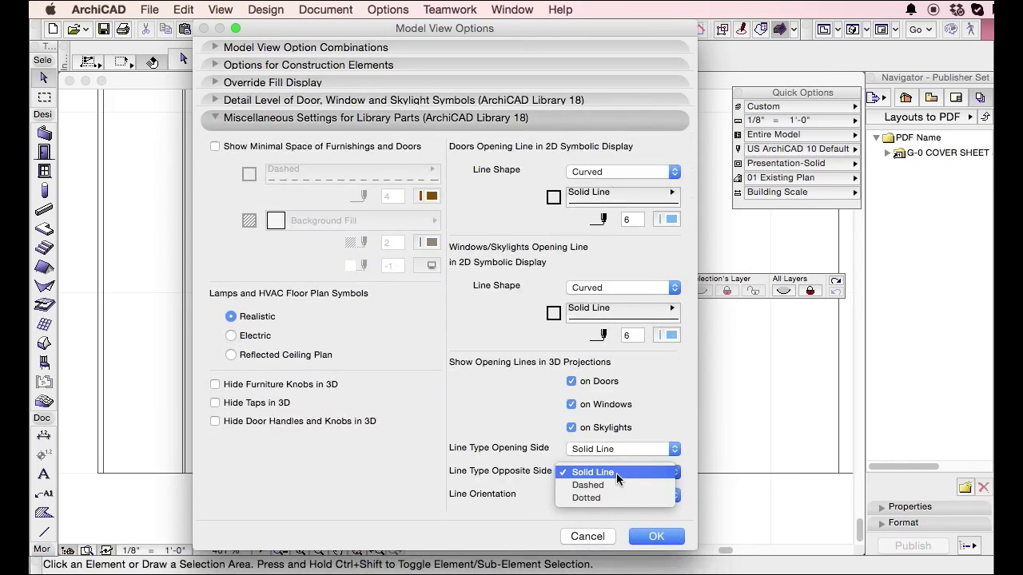
pyautogui.click(616, 485)
pyautogui.click(616, 449)
pyautogui.click(616, 464)
pyautogui.click(619, 497)
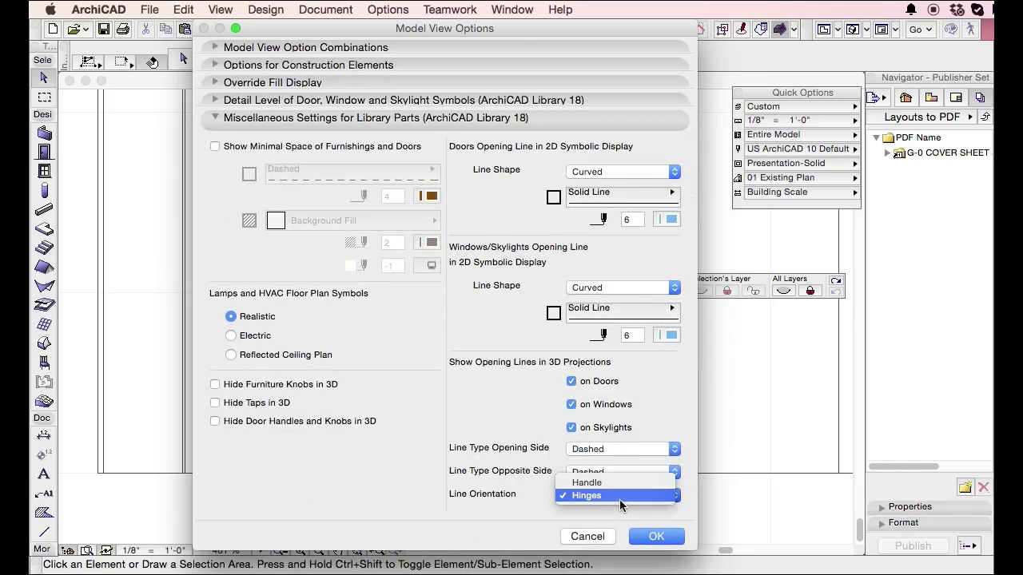
pyautogui.click(613, 484)
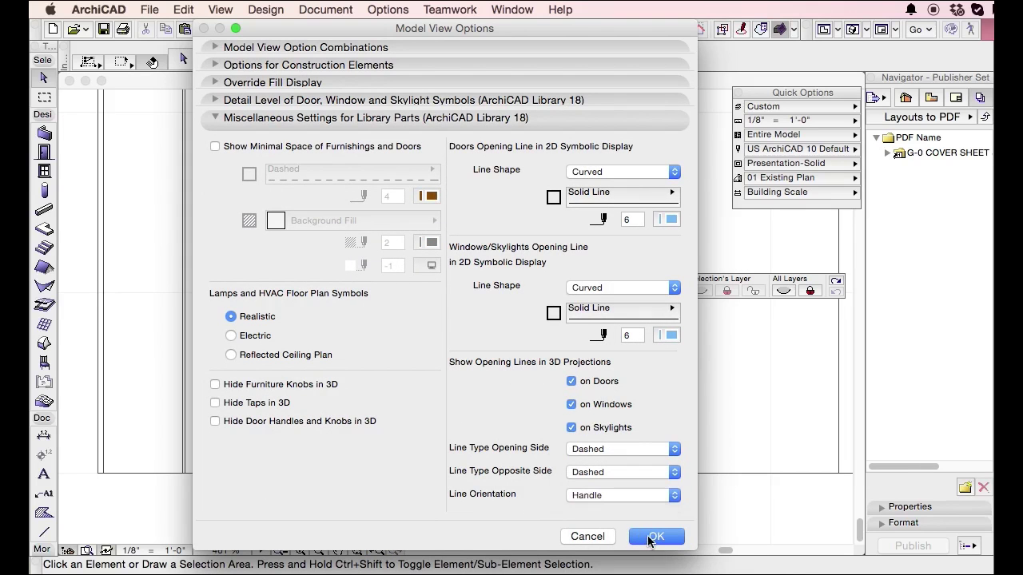
pyautogui.click(653, 538)
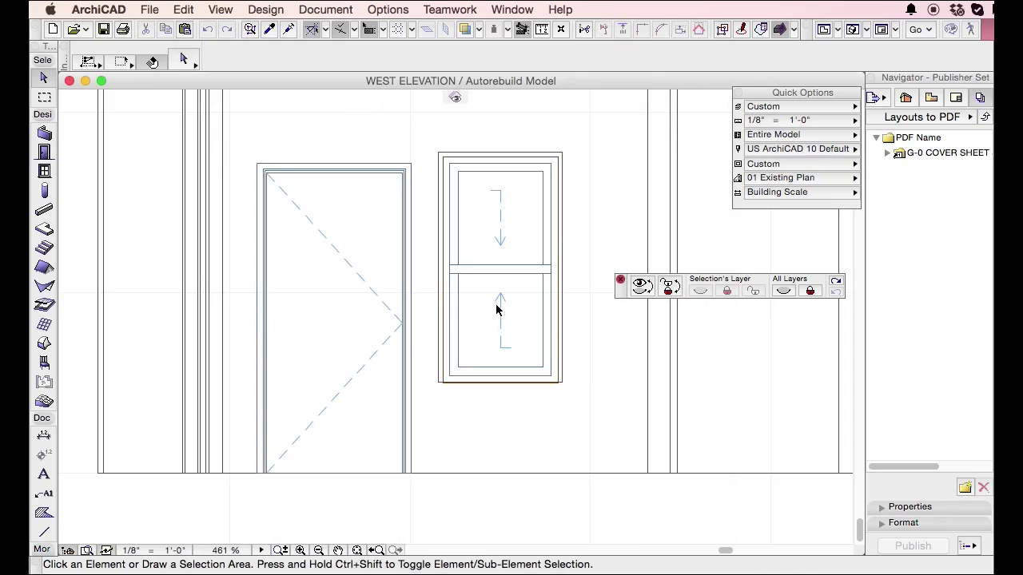
pyautogui.scroll(-5, 427, 357)
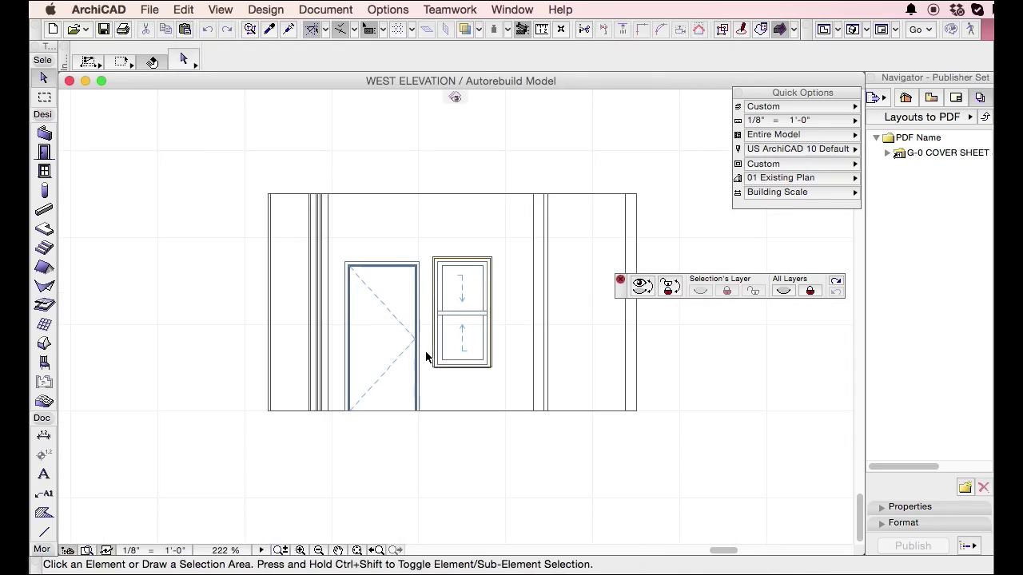
pyautogui.scroll(5, 418, 349)
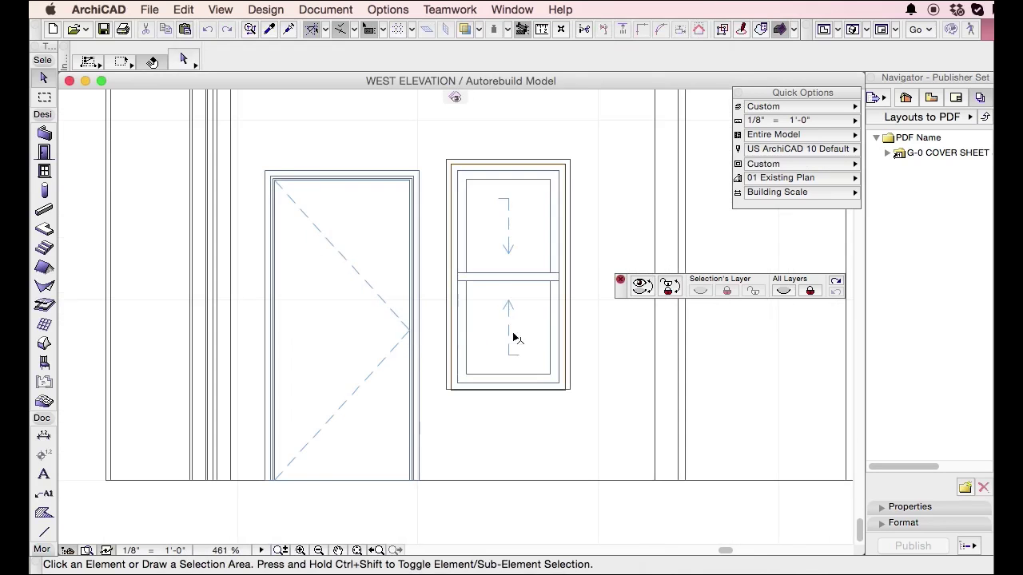
pyautogui.scroll(-4, 452, 332)
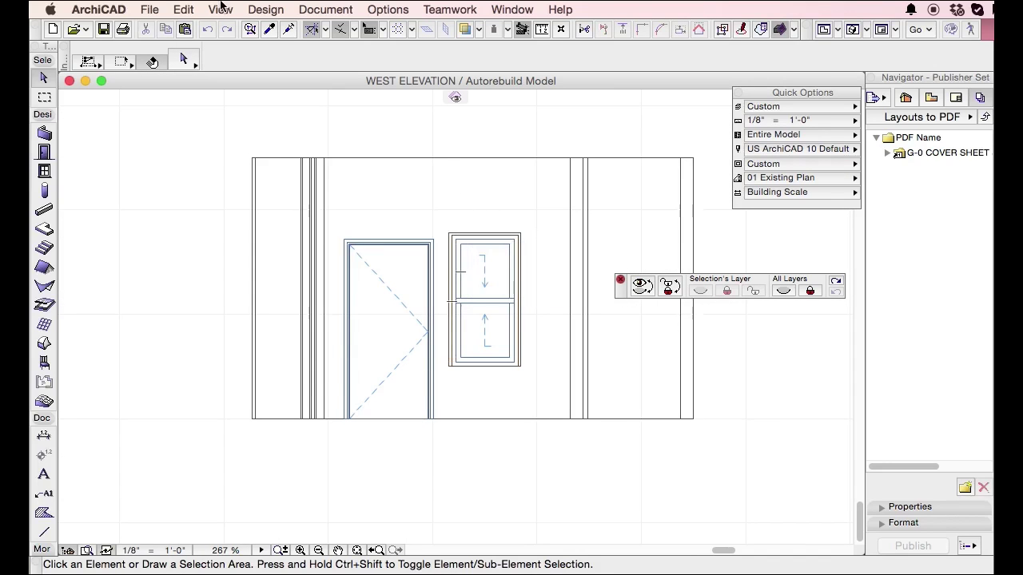
# - Store the current custom model view options as a new combination named DT MV and apply it to the west elevation
pyautogui.click(323, 9)
pyautogui.moveTo(381, 118)
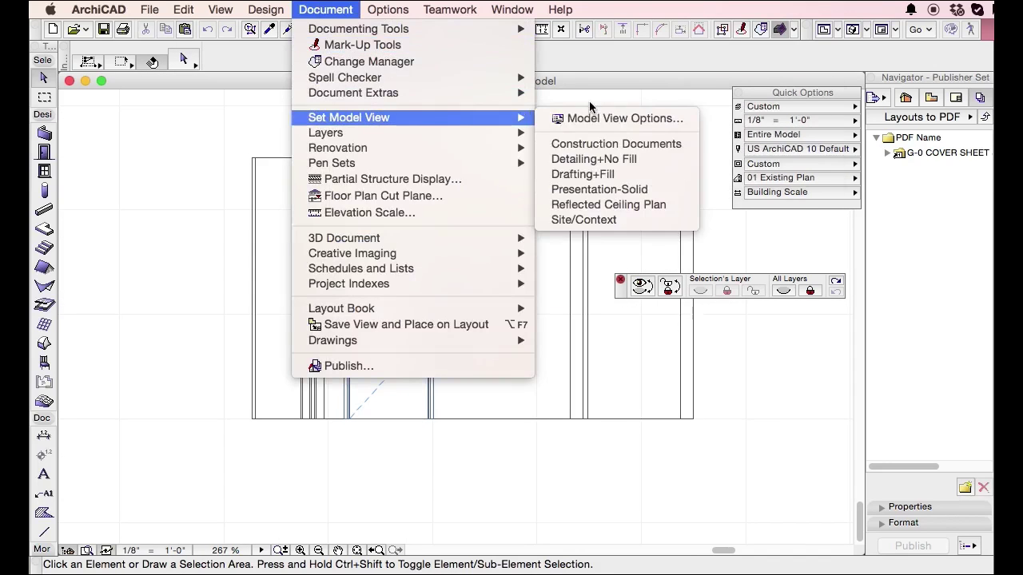
pyautogui.click(596, 119)
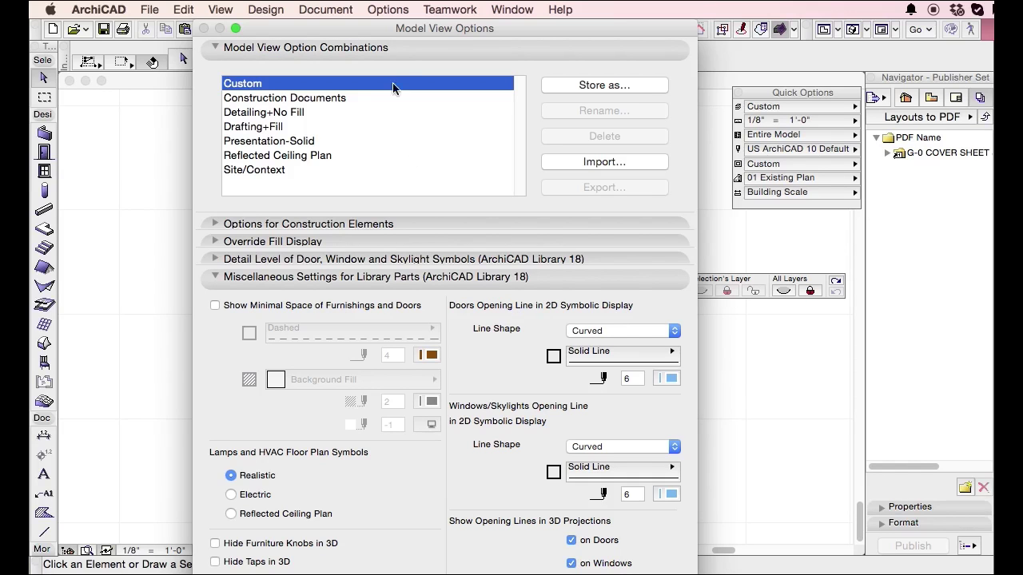
pyautogui.click(385, 48)
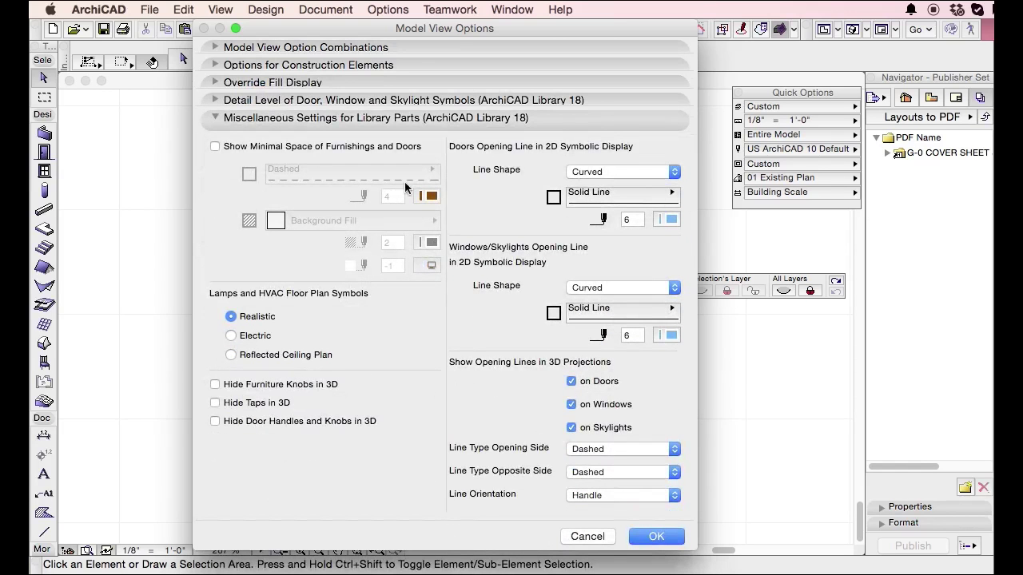
pyautogui.click(307, 48)
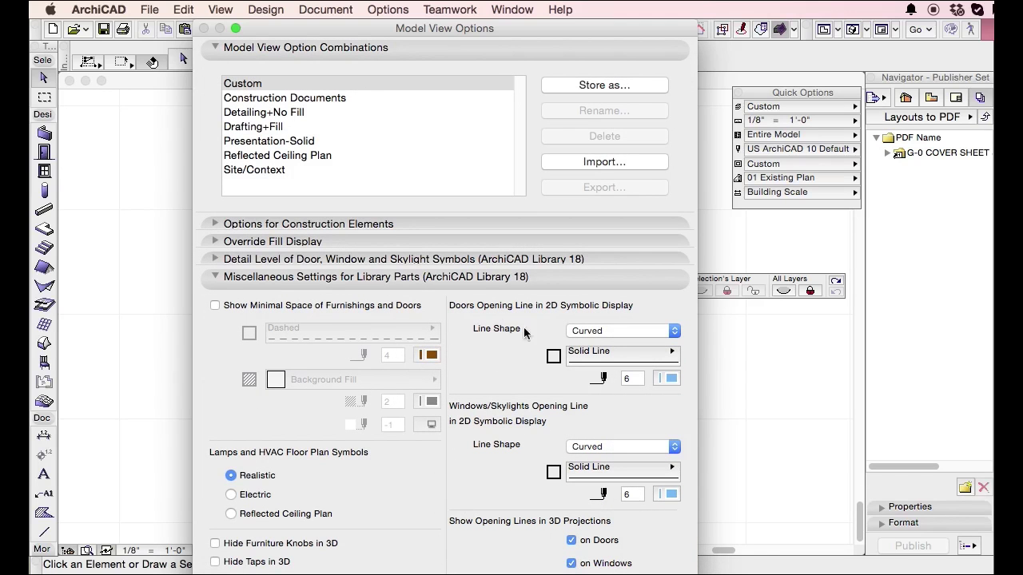
pyautogui.click(582, 88)
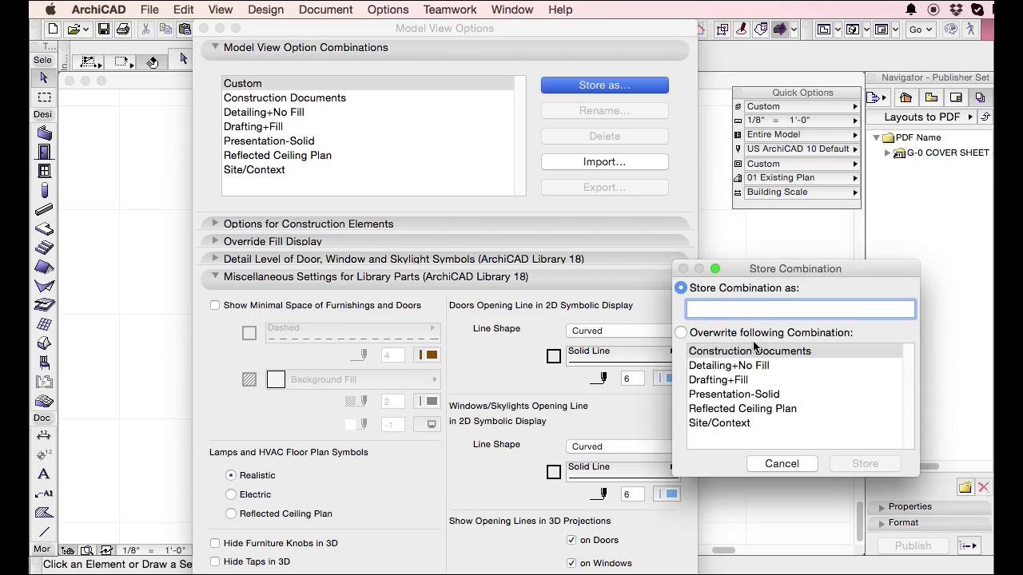
pyautogui.write('D')
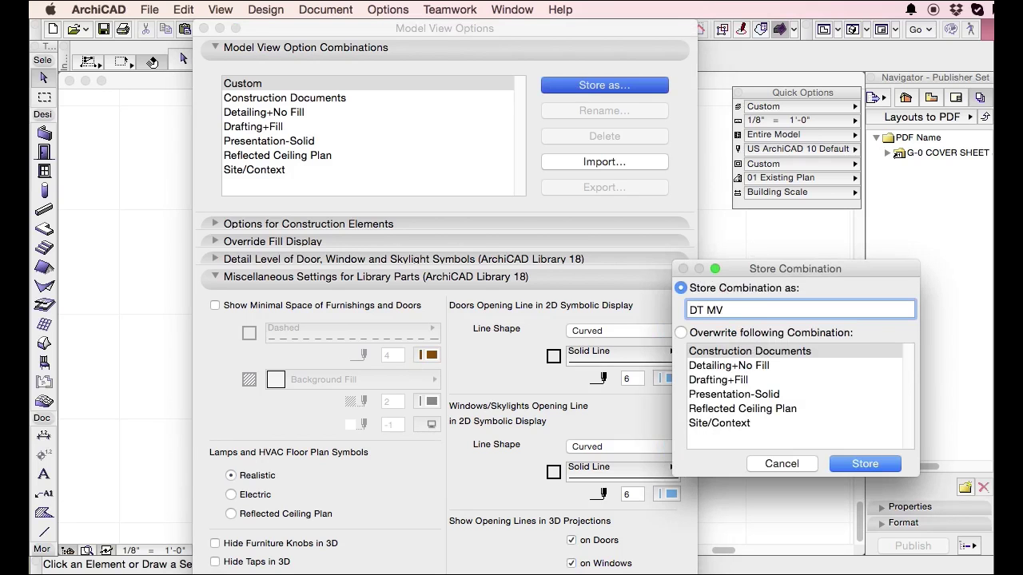
pyautogui.write('T MV')
pyautogui.press('Return')
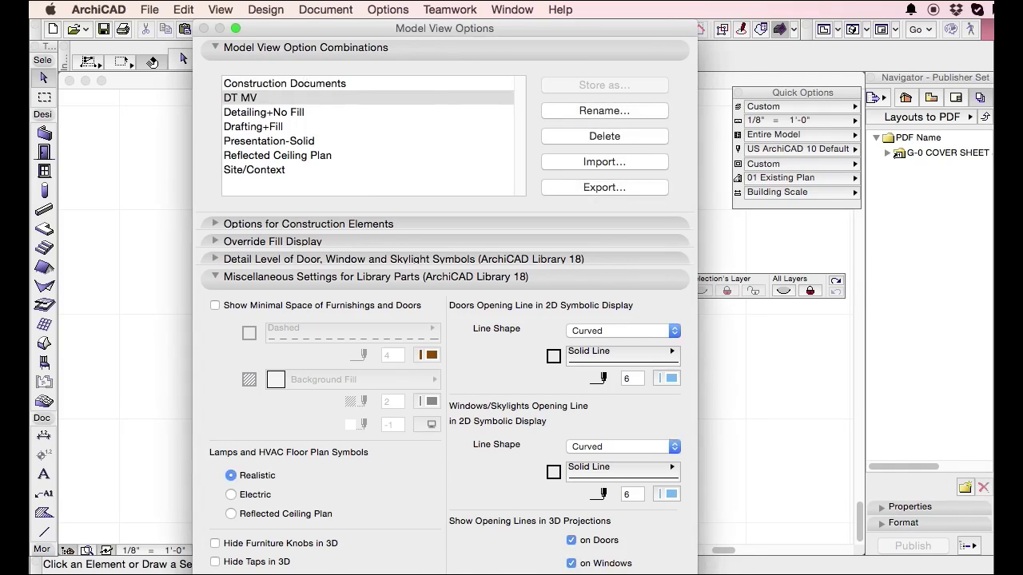
pyautogui.press('Return')
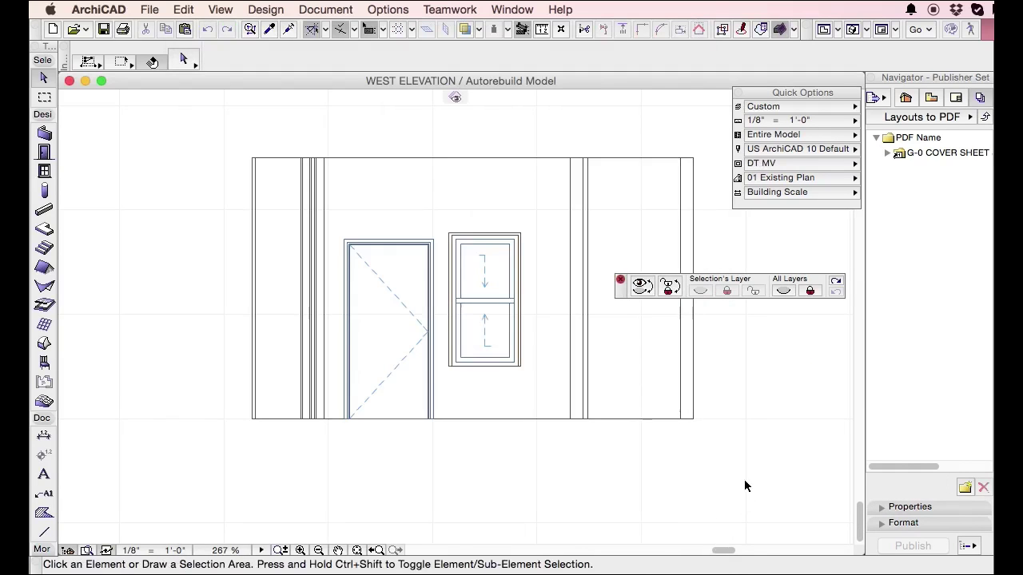